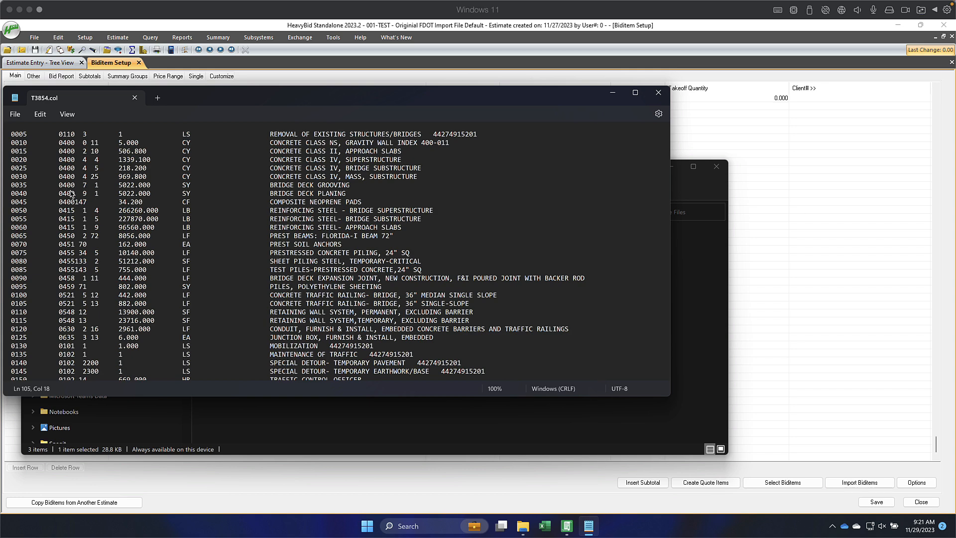
- Examine the item numbers, quantities, units and long descriptions in T3854.col, including the painted pavement markings, and close the file and its folder
click(358, 261)
scroll(359, 261, down, 6)
scroll(358, 261, down, 2)
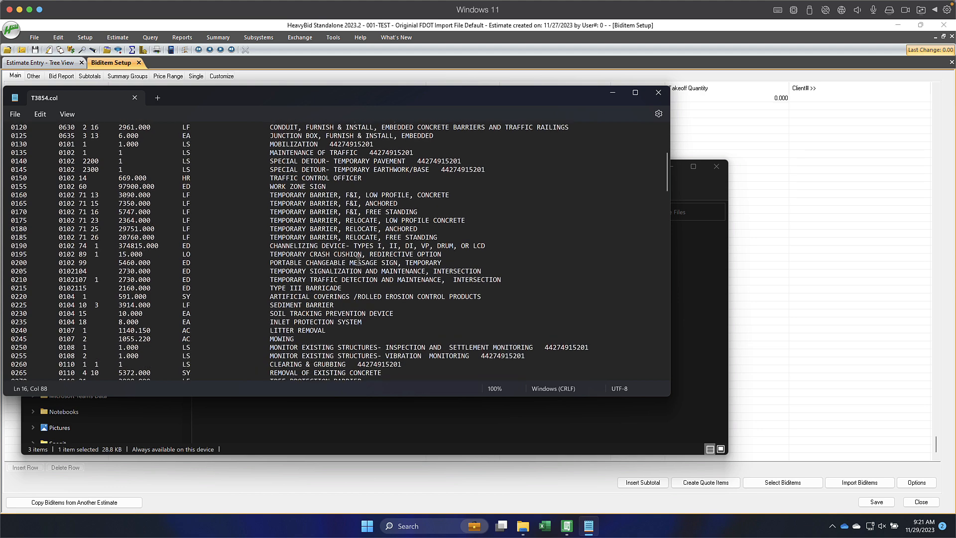
scroll(359, 261, up, 4)
drag(427, 178, 502, 179)
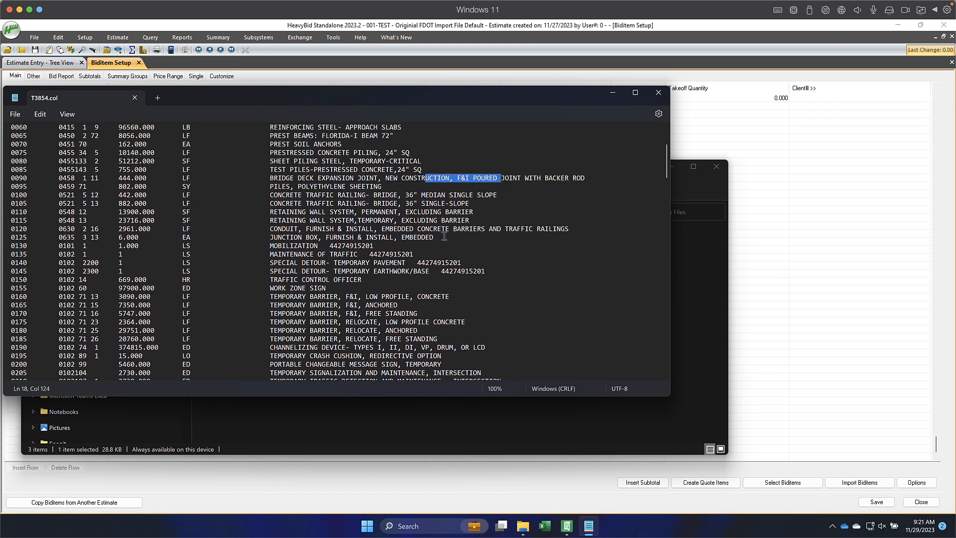
scroll(446, 233, down, 14)
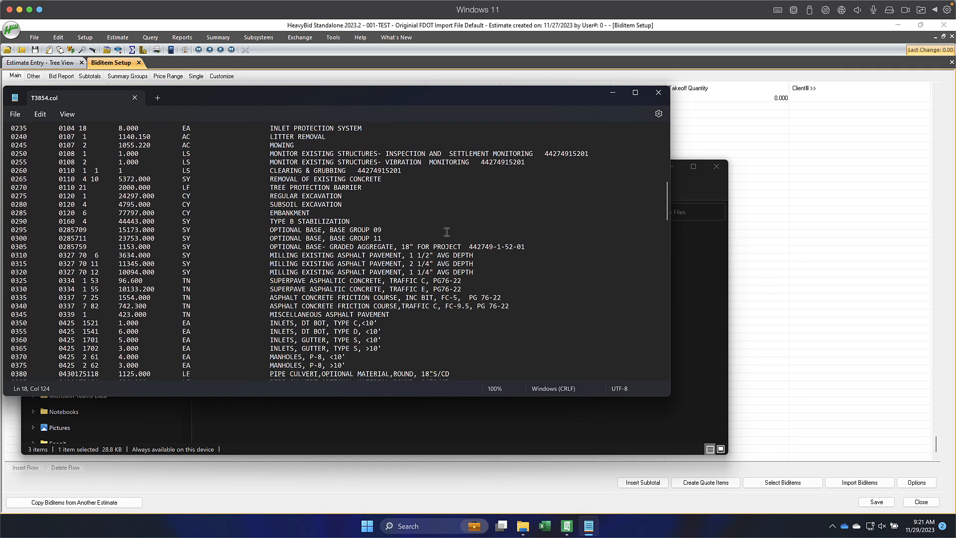
scroll(442, 235, down, 7)
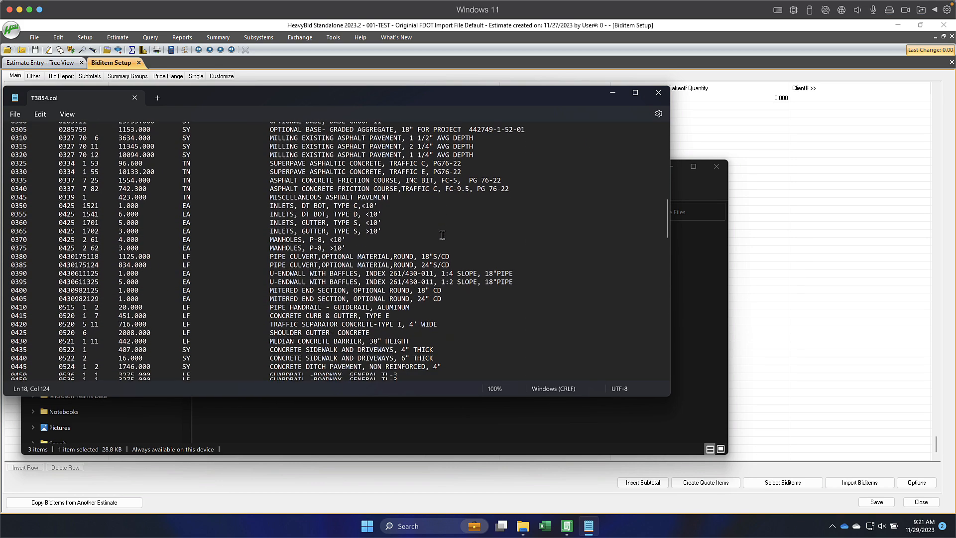
scroll(442, 235, down, 4)
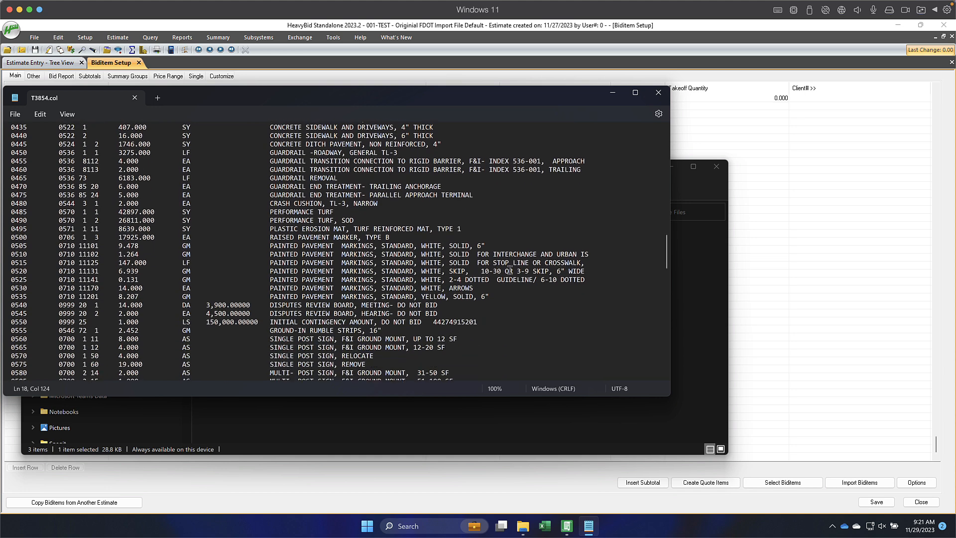
drag(481, 252, 593, 255)
drag(476, 272, 571, 271)
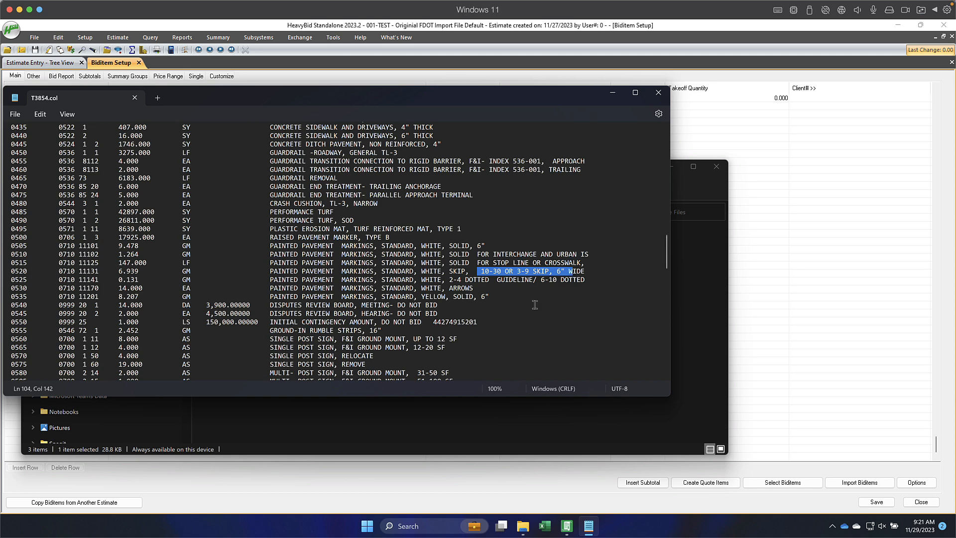
scroll(534, 305, up, 9)
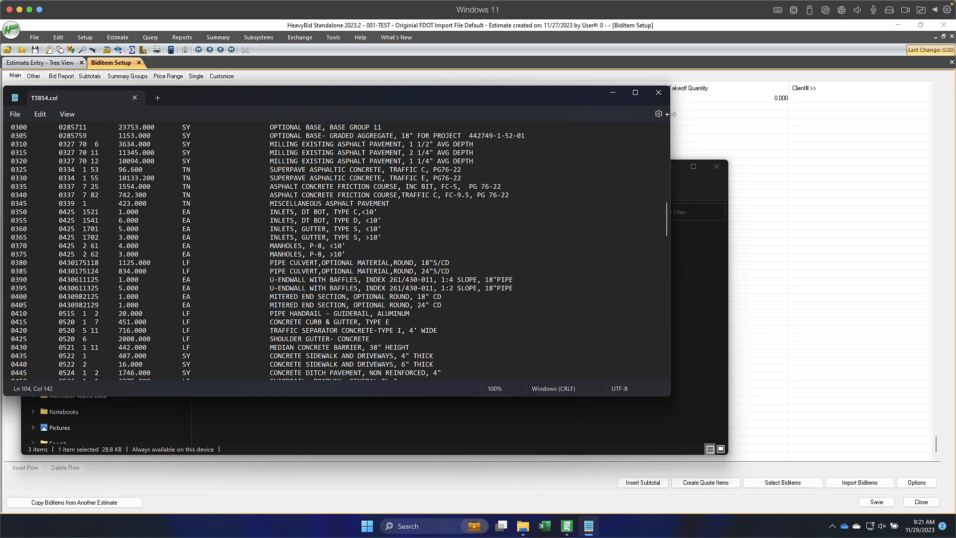
click(658, 95)
click(717, 166)
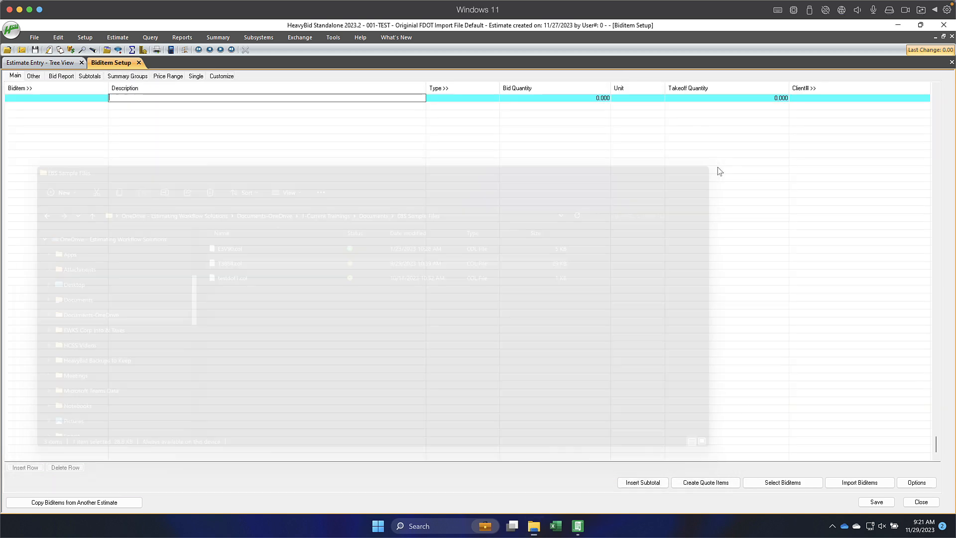
- Review the DOT Import settings in the estimate preferences, including the file format, biditem code numbering and description options
click(333, 38)
click(28, 63)
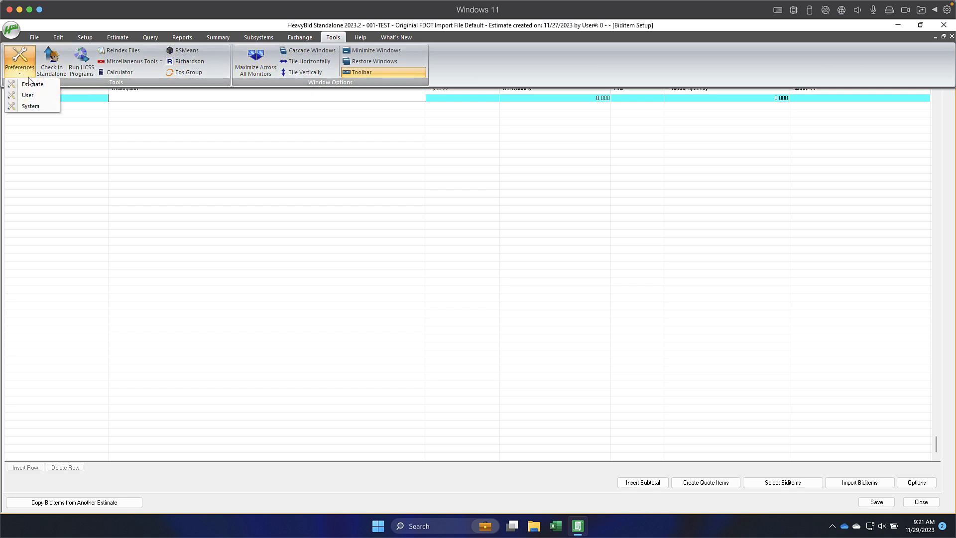
click(31, 85)
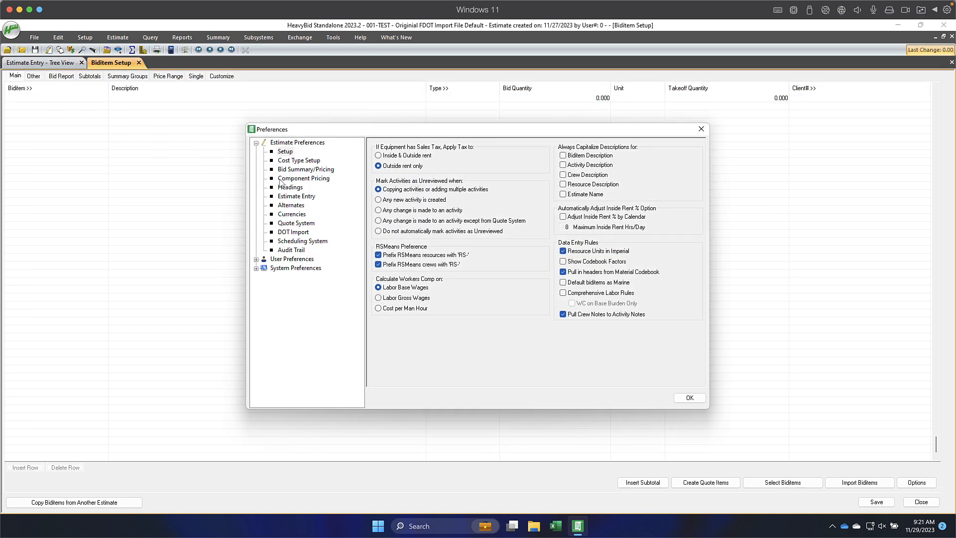
click(288, 233)
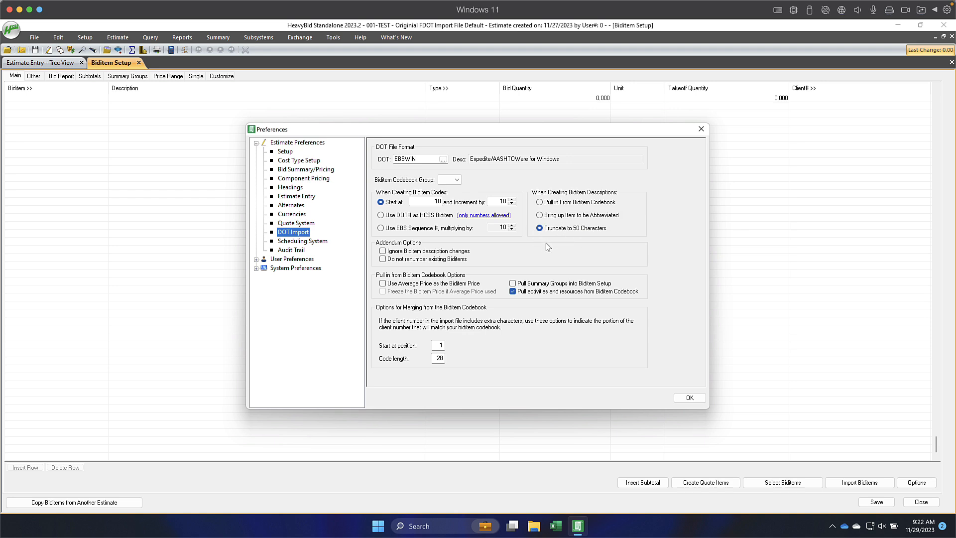
click(682, 400)
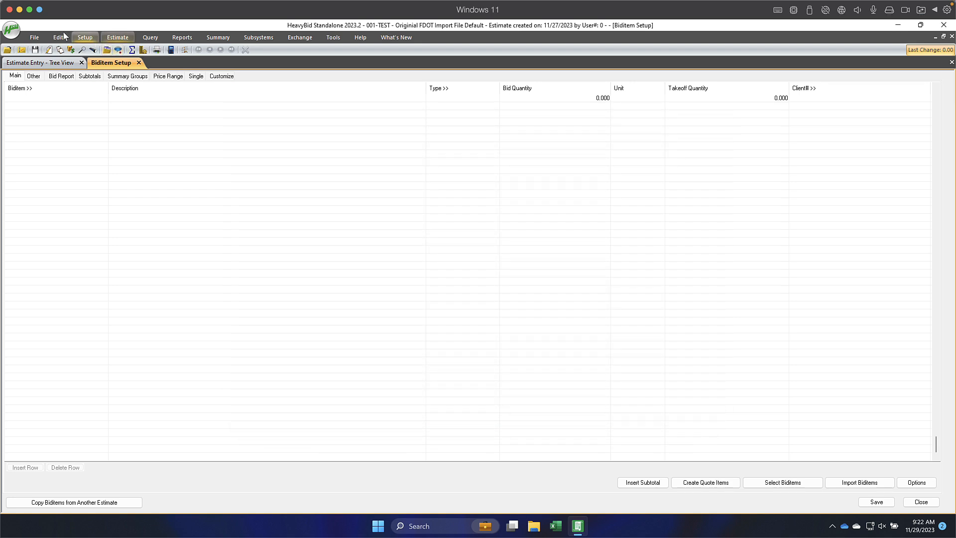
- Open the estimate's biditem setup and start a biditem import with the DOT Import utility
click(91, 39)
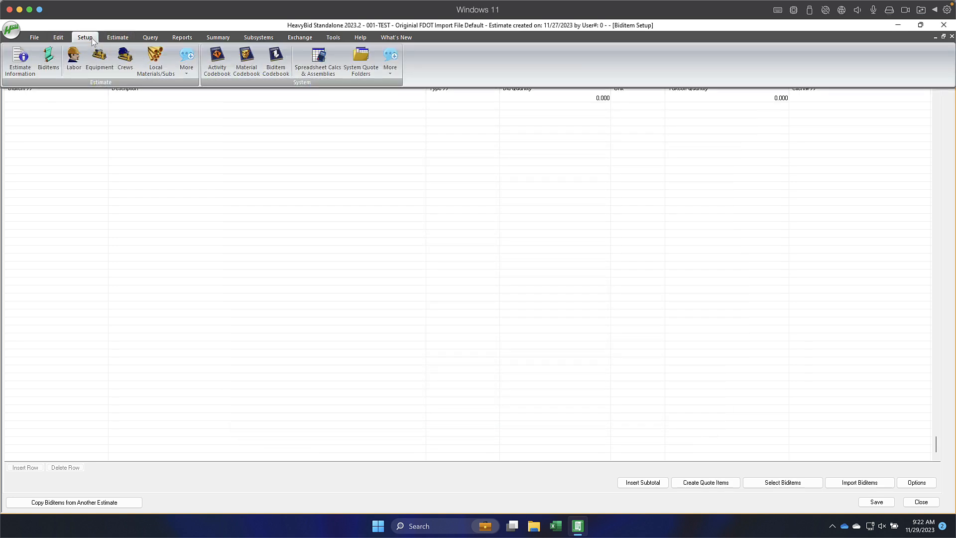
click(48, 61)
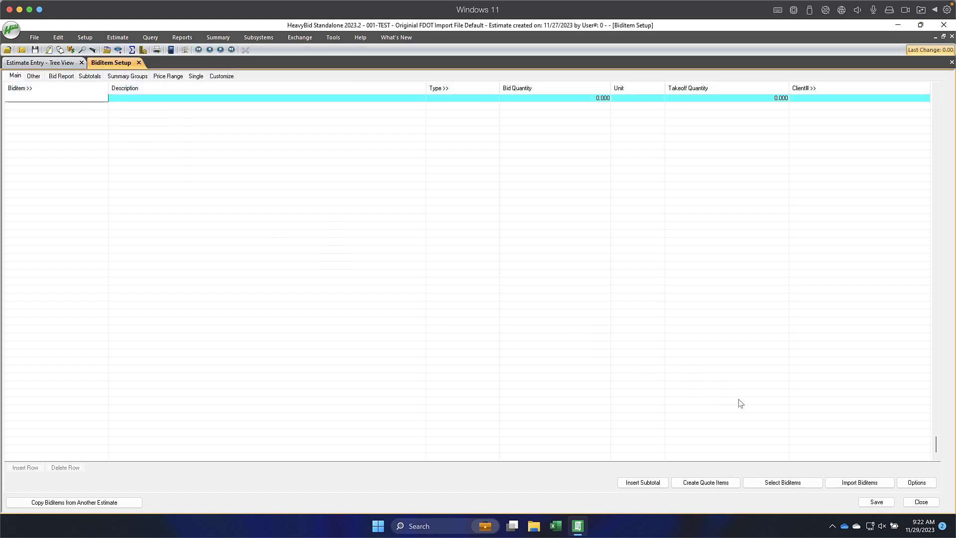
click(844, 483)
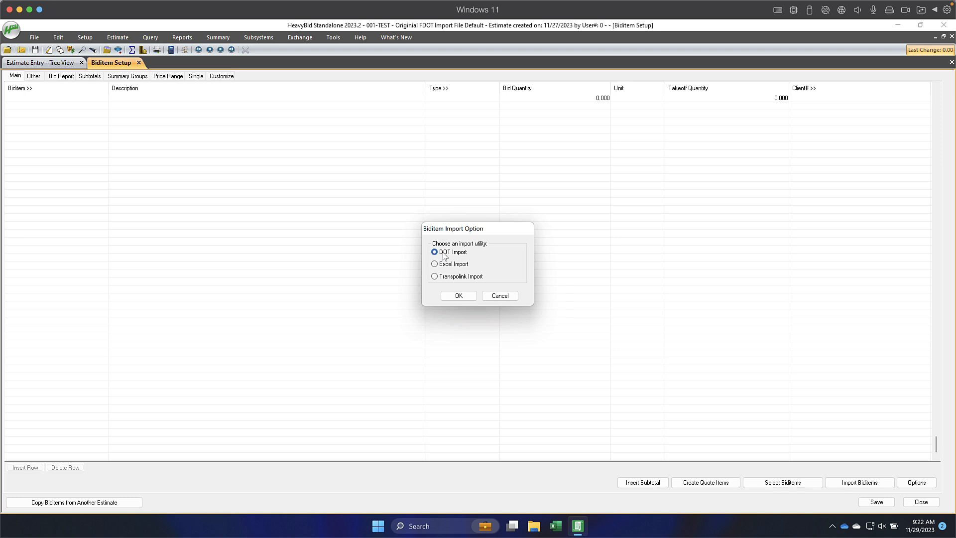
click(455, 295)
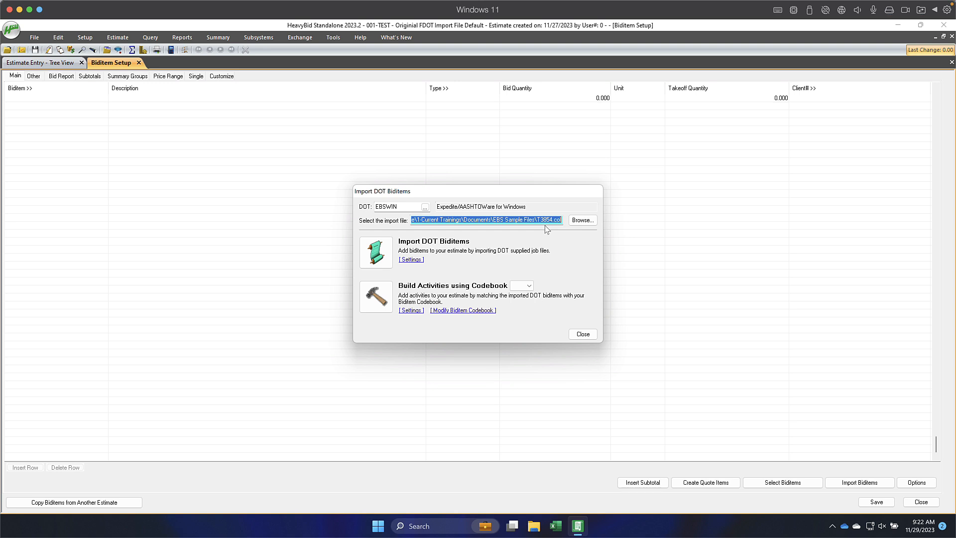
- Check the DOT import settings and import the biditems from T3854.col in the EBSWIN format
click(411, 260)
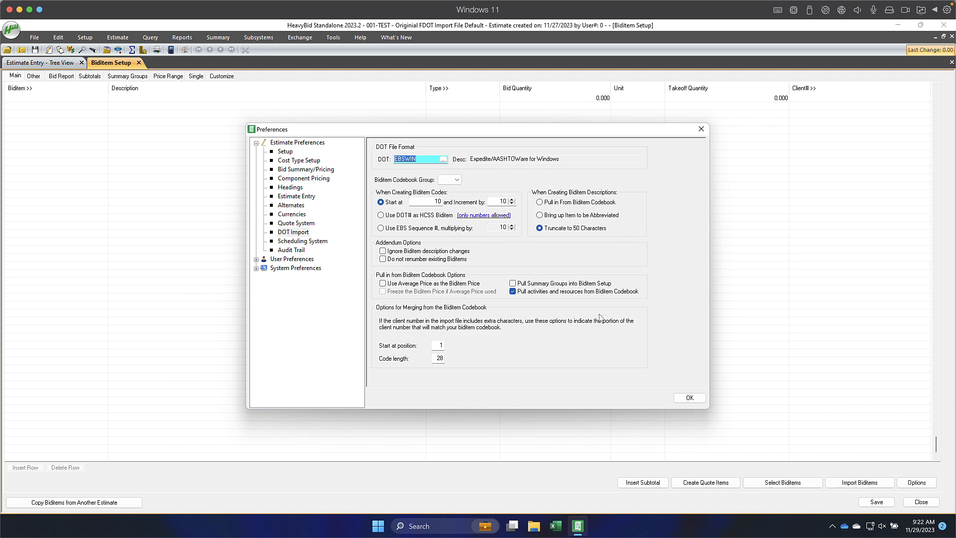
click(680, 398)
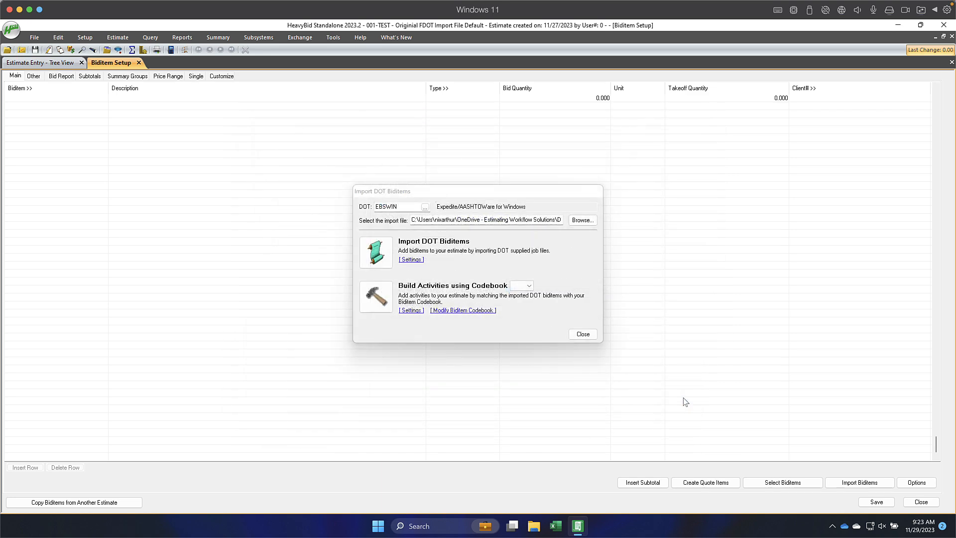
click(376, 252)
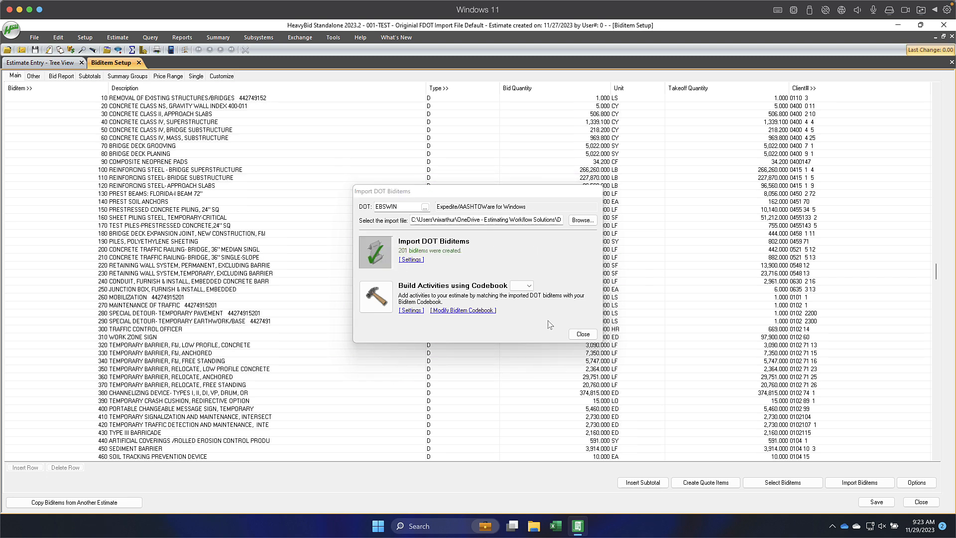
click(582, 334)
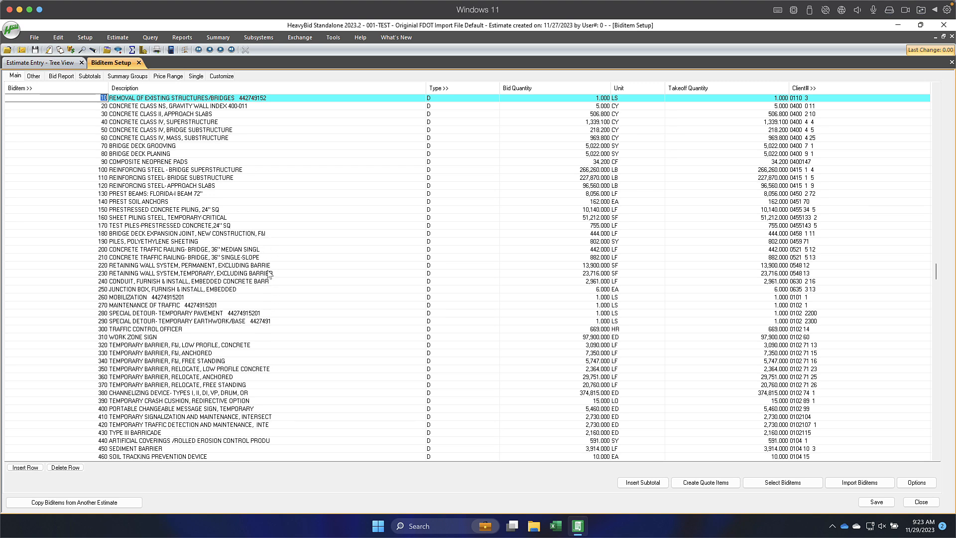
- Look through the imported biditems from the start of the list down to the inlet items, reading their codes and descriptions
click(179, 267)
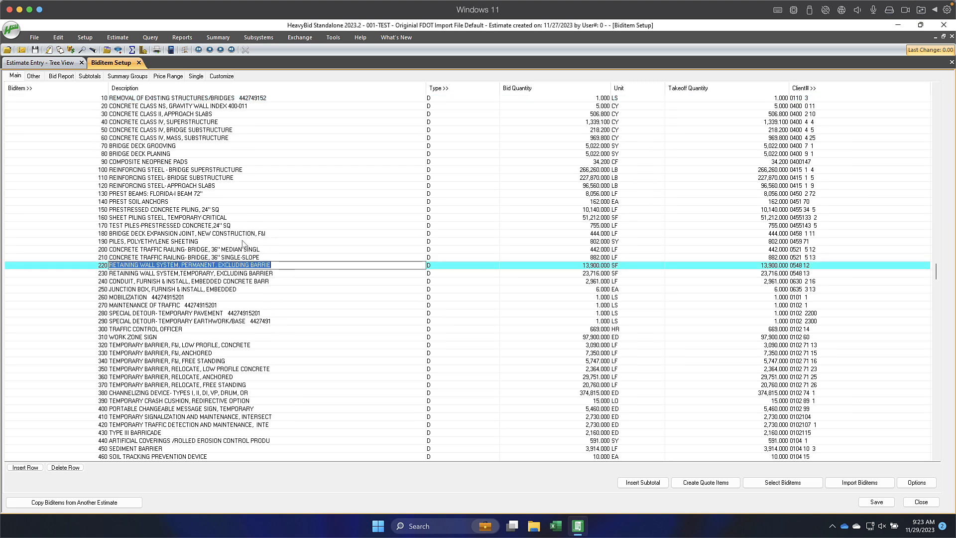
key(Down)
key(Down)
key(Down)
key(Up)
key(Up)
key(Up)
key(Up)
key(Up)
key(Up)
key(Up)
key(Up)
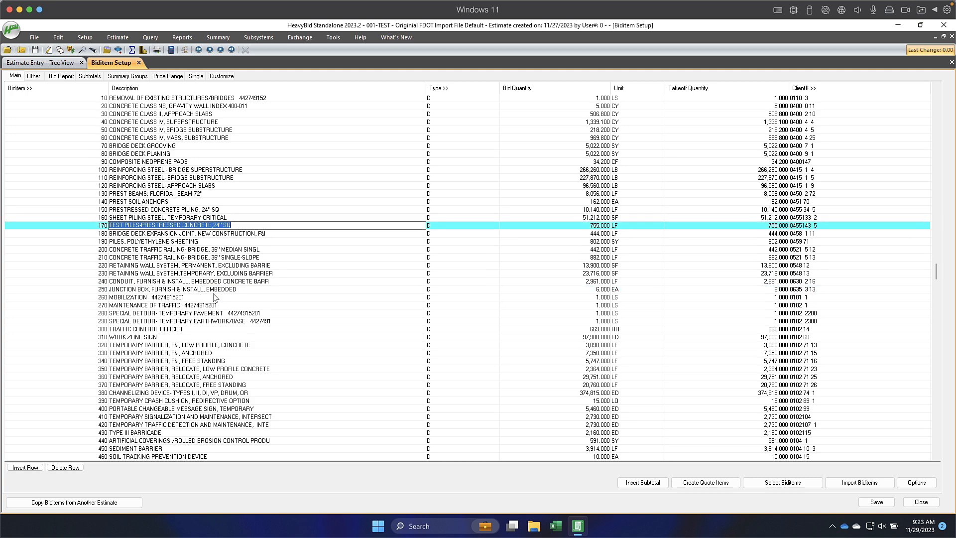
key(ctrl+Home)
key(Down)
key(Down)
key(Down)
key(Down)
key(Down)
key(Down)
key(Down)
key(Down)
key(Down)
key(Down)
key(Down)
key(Down)
key(Down)
key(Down)
key(Down)
key(Down)
key(Down)
key(Down)
key(Down)
key(Down)
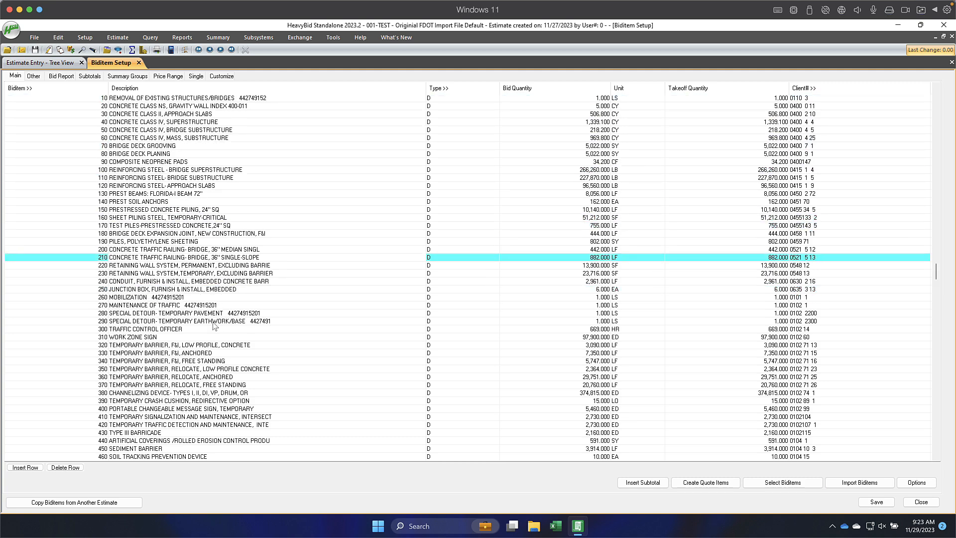
key(Down)
key(Down)
key(Down)
key(Down)
key(Down)
key(Down)
key(Down)
key(Down)
key(Down)
key(Down)
key(Down)
key(Down)
key(Down)
key(Down)
key(Down)
key(Down)
key(Down)
key(Down)
key(Down)
key(Down)
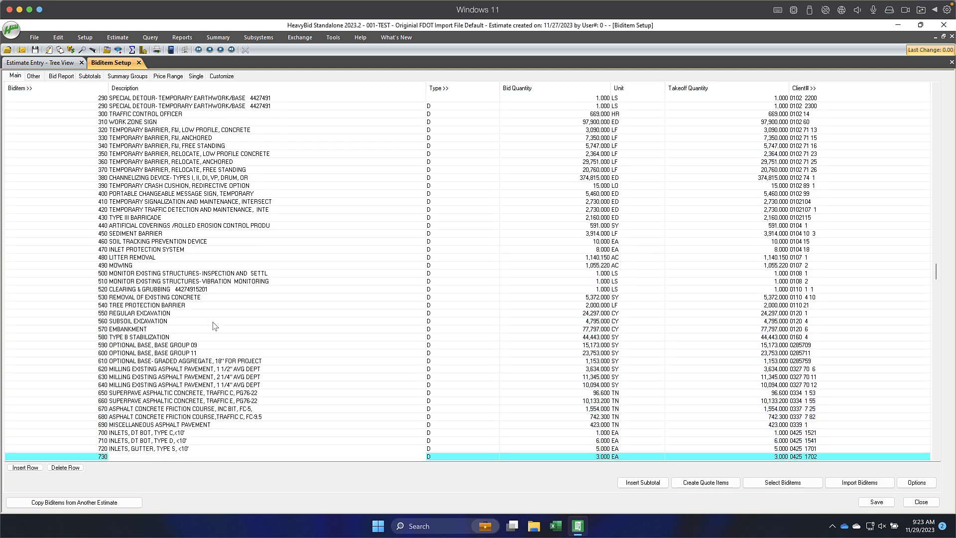
- Examine the descriptions of the asphalt milling, Superpave, friction course and painted pavement marking biditems
click(217, 355)
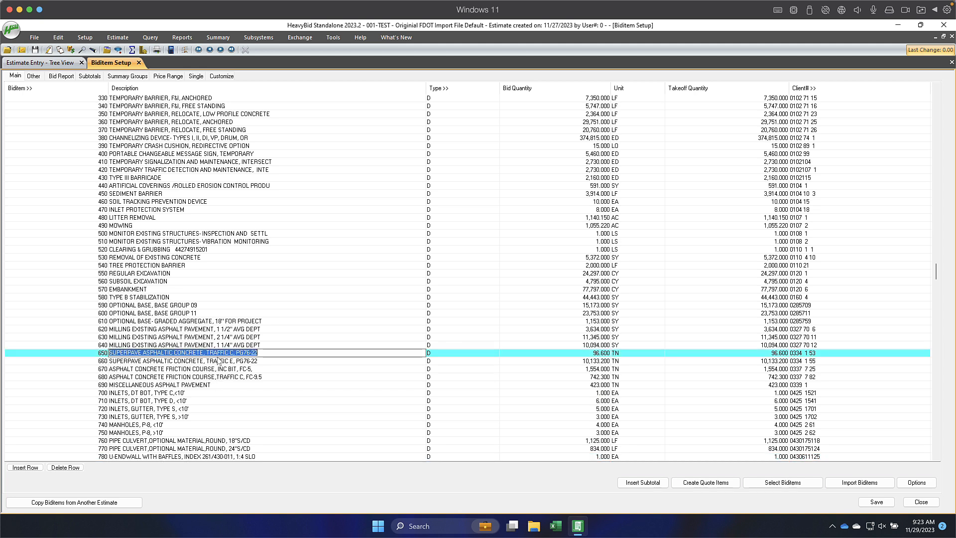
click(188, 313)
click(204, 329)
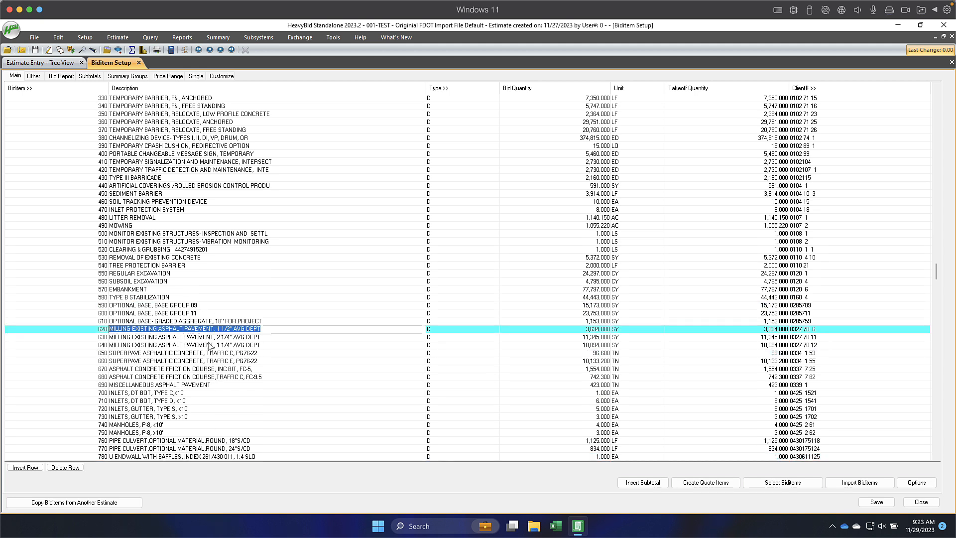
click(226, 361)
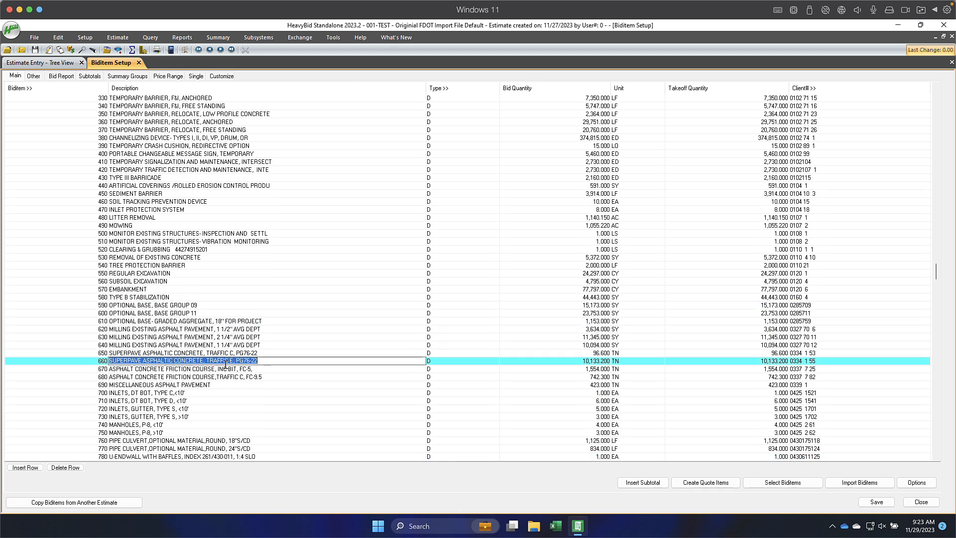
click(251, 377)
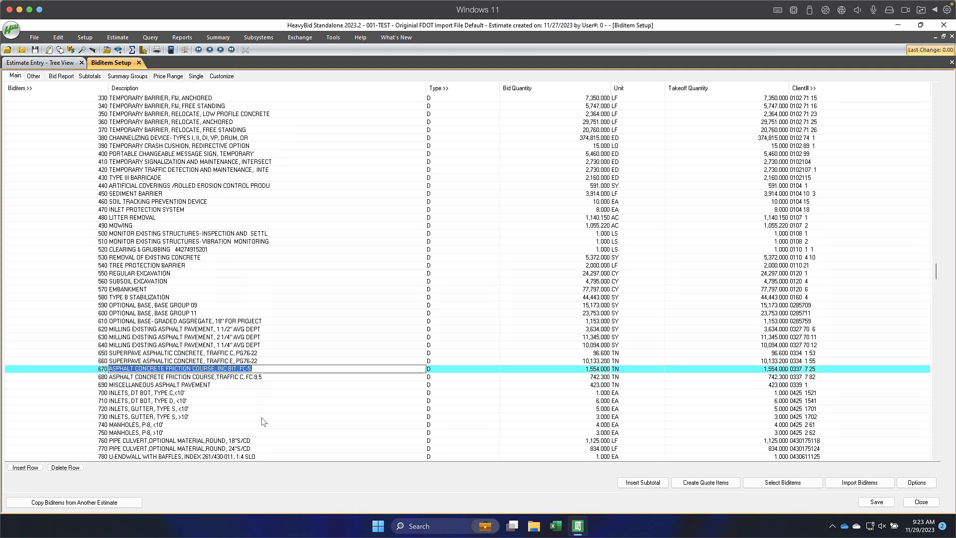
scroll(262, 420, down, 6)
scroll(262, 424, down, 10)
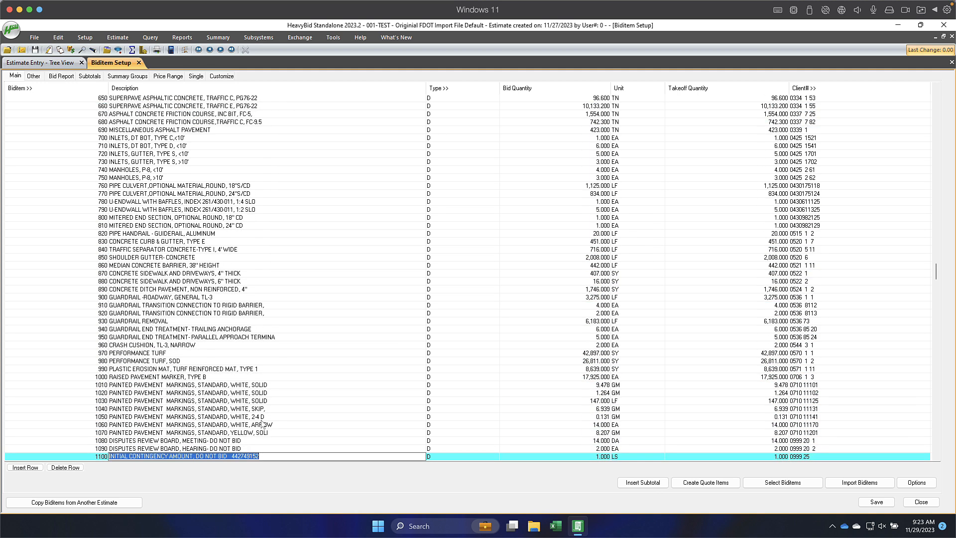
click(208, 369)
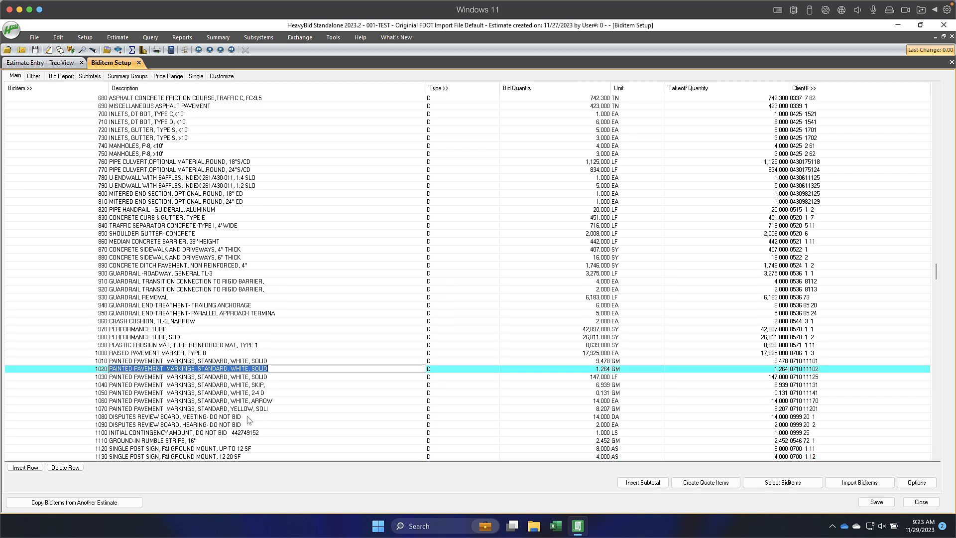
- Show the customized biditem view with Alt. Desc. included, move that column directly after Description and widen it to fit the full descriptions
click(222, 77)
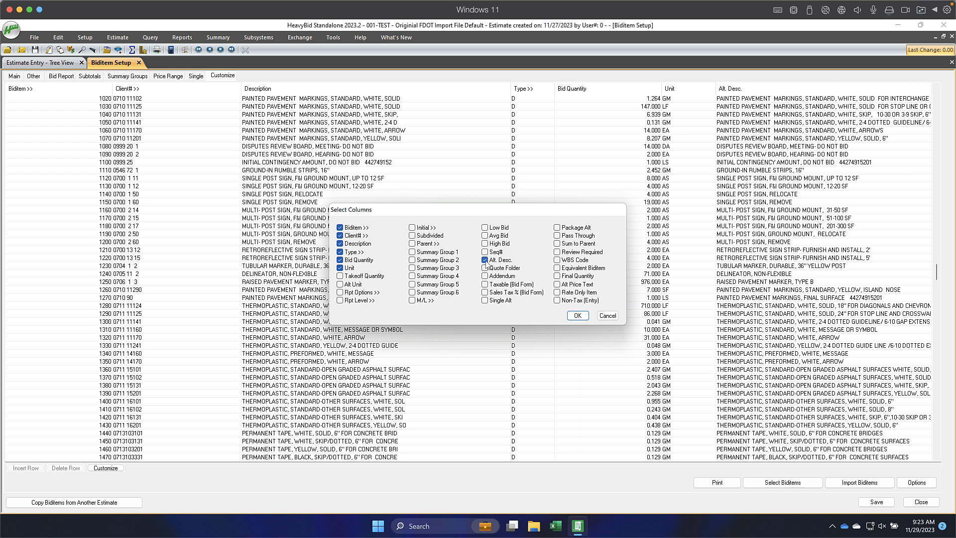
click(572, 317)
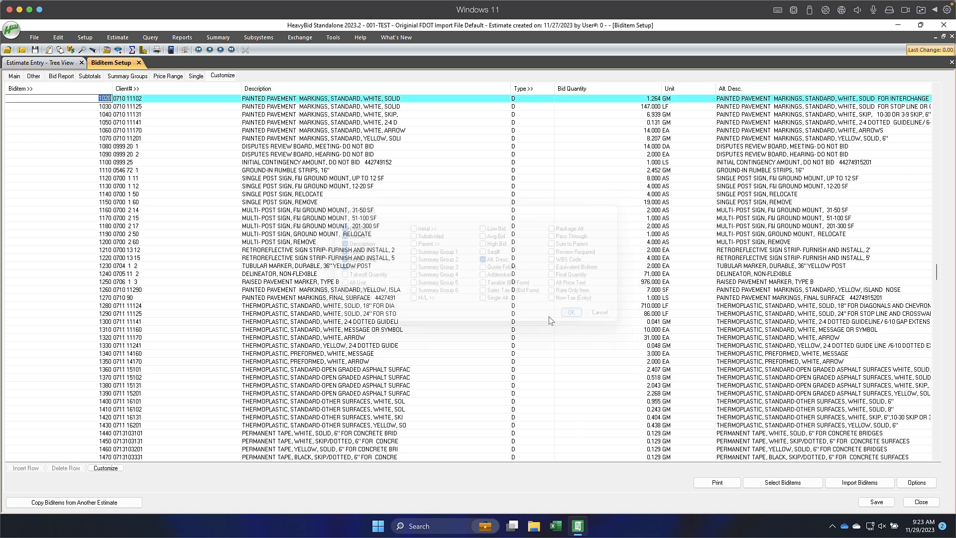
drag(777, 86, 457, 81)
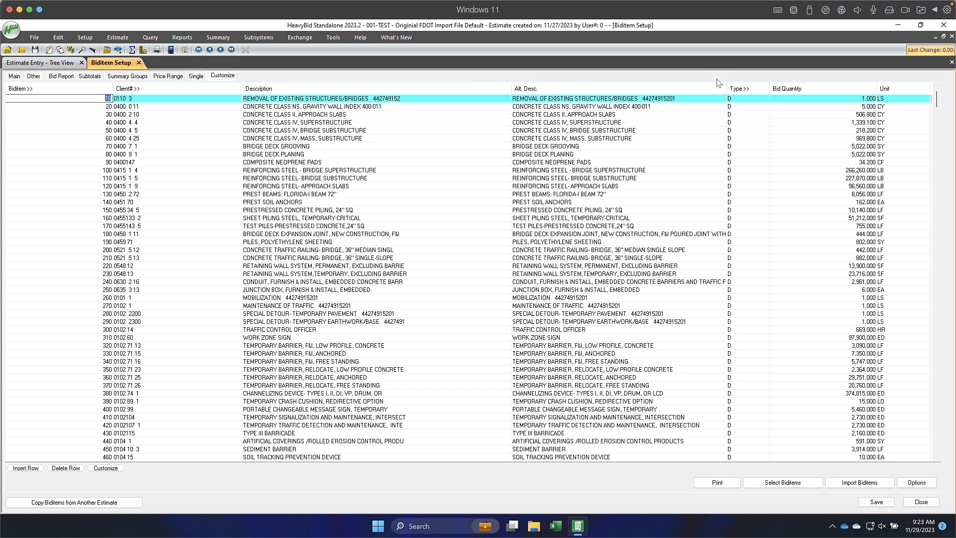
drag(726, 86, 817, 99)
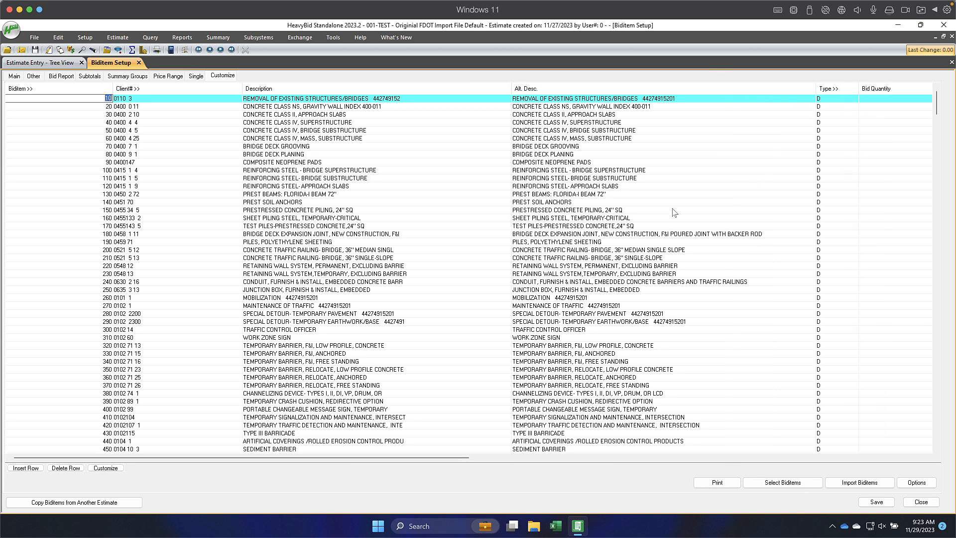
key(Down)
key(Down)
key(Down)
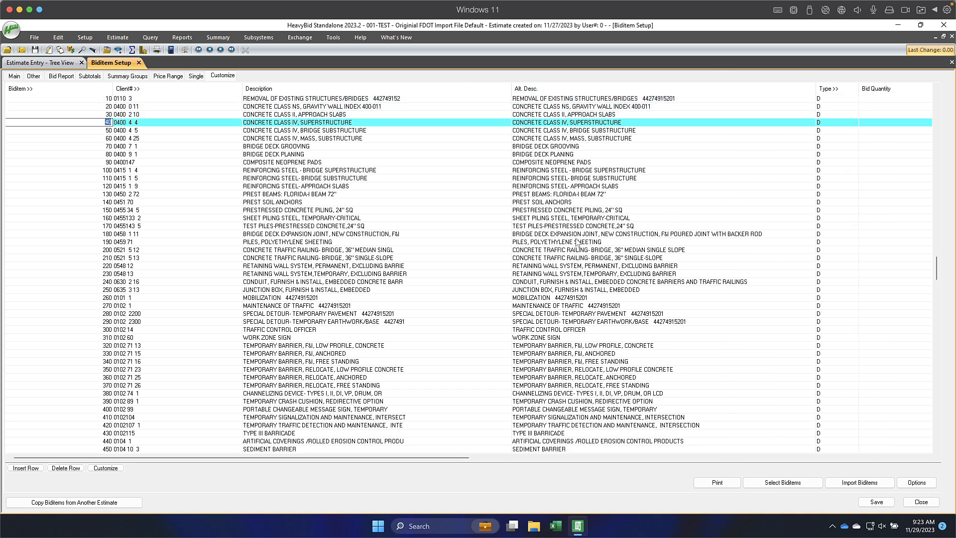
- Compare the Description and Alt. Desc. texts of the biditems down to the asphalt friction course item 670
click(603, 299)
click(602, 329)
key(Down)
key(Down)
key(Down)
key(Down)
key(Down)
key(Down)
key(Down)
key(Down)
key(Down)
key(Down)
key(Down)
key(Down)
key(Down)
key(Down)
key(Down)
key(Down)
key(Down)
key(Down)
key(Down)
key(Down)
key(Down)
key(Down)
key(Down)
key(Down)
key(Down)
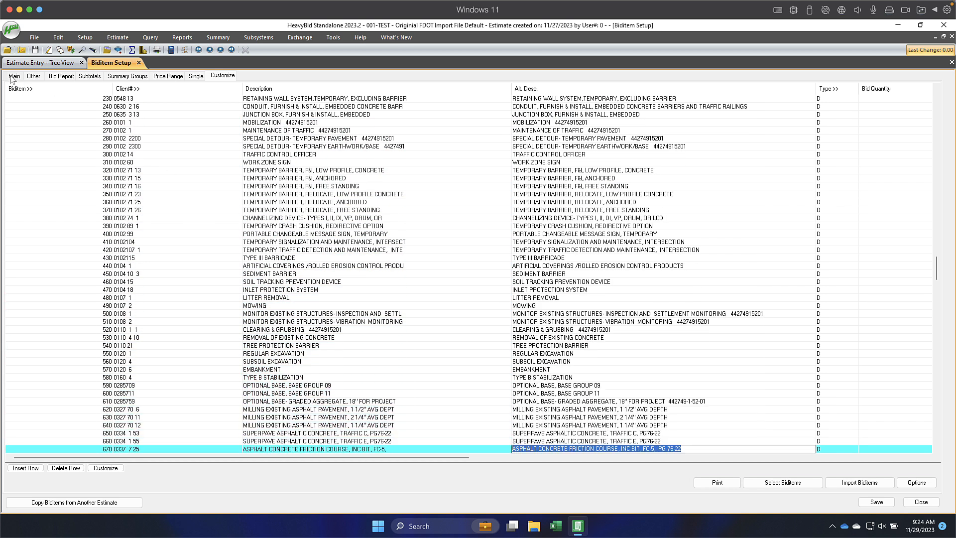
- Configure the Estimate Entry display options to show Alternate descriptions in entry views and Client numbers in the tree view
click(34, 62)
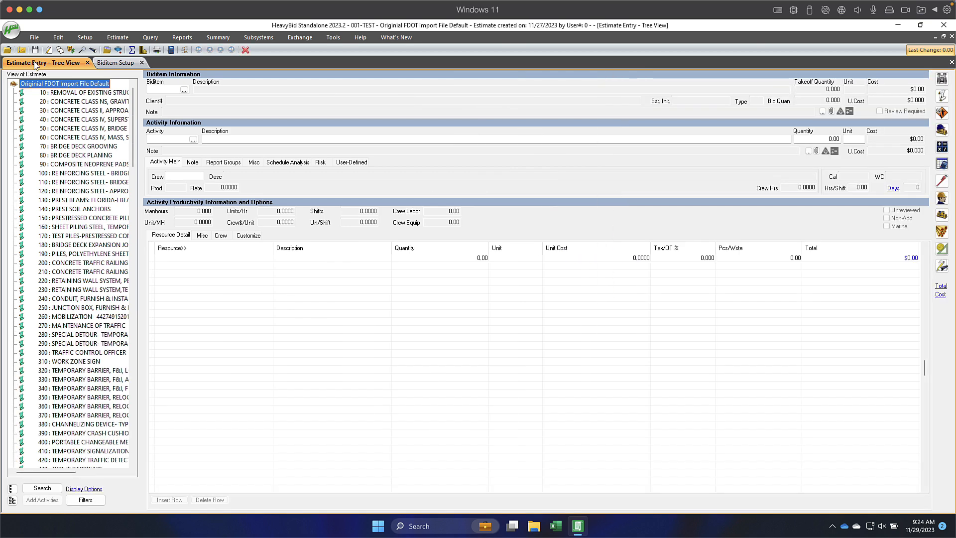
click(72, 489)
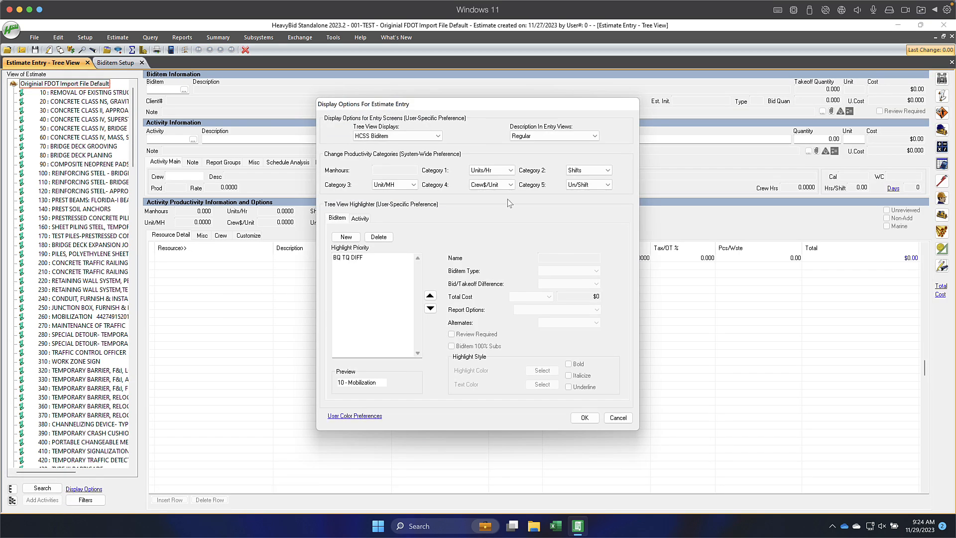
click(560, 139)
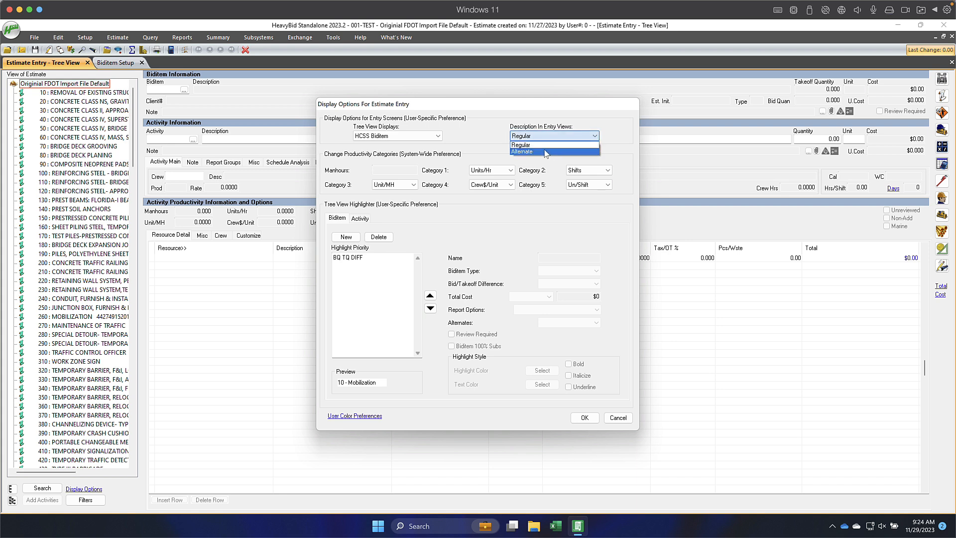
click(546, 152)
click(438, 136)
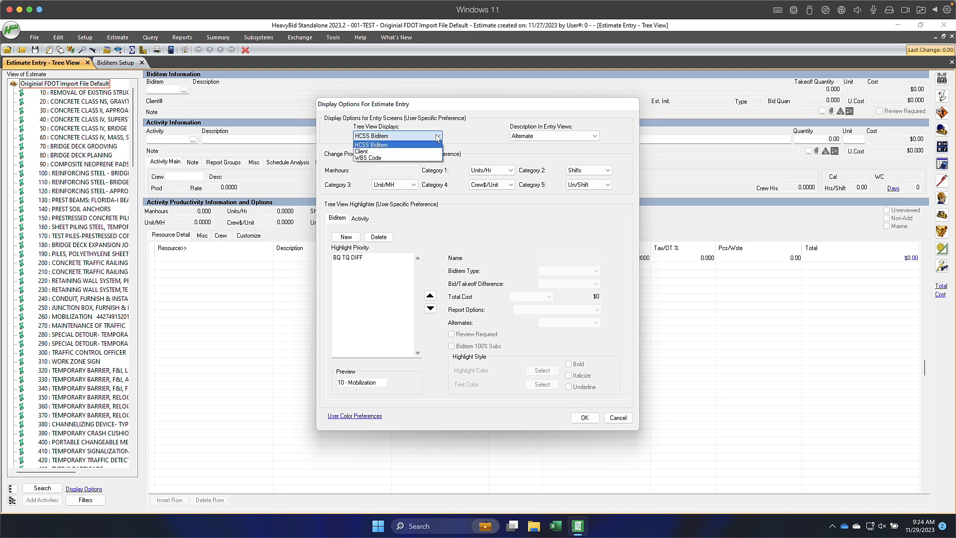
click(406, 152)
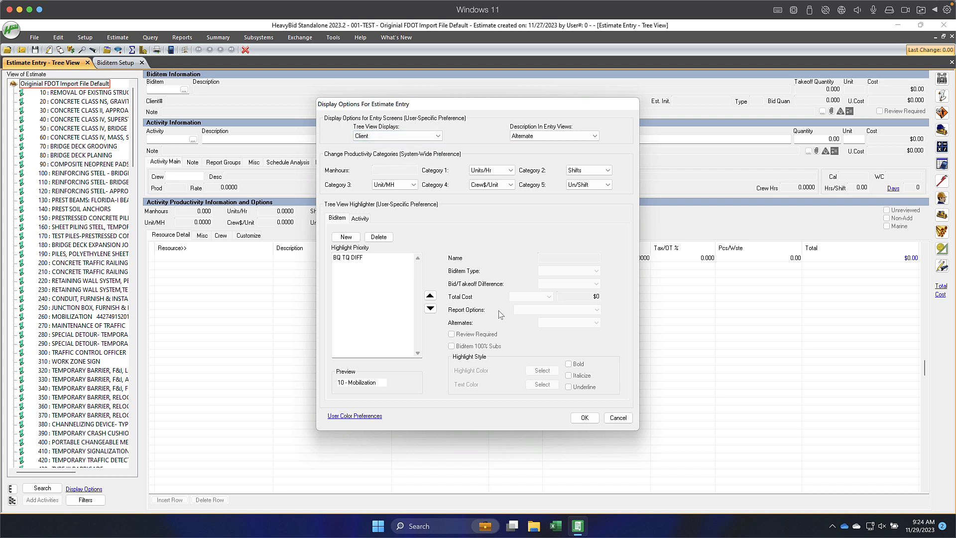
click(586, 419)
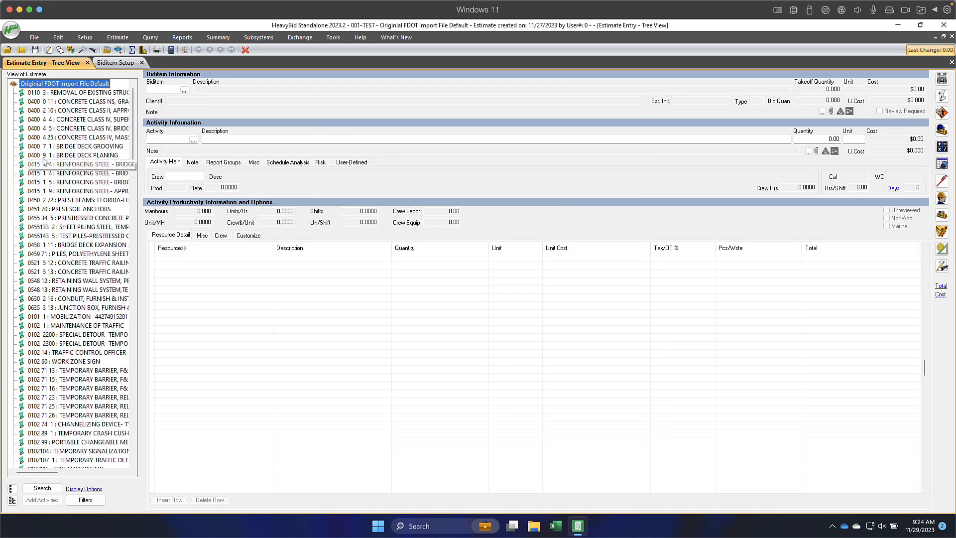
- Look through the biditem descriptions in the estimate tree and open painted pavement markings item 0710 11131
click(84, 146)
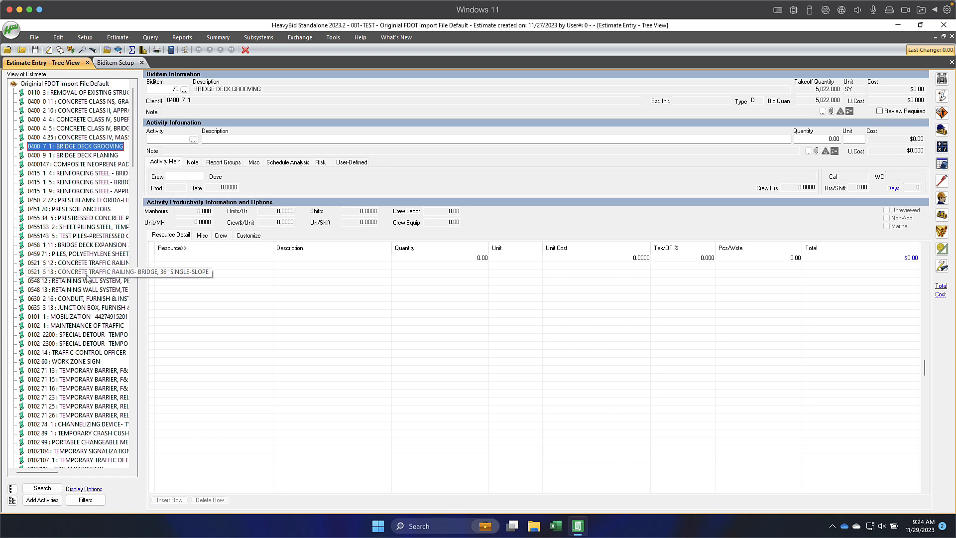
scroll(87, 375, down, 10)
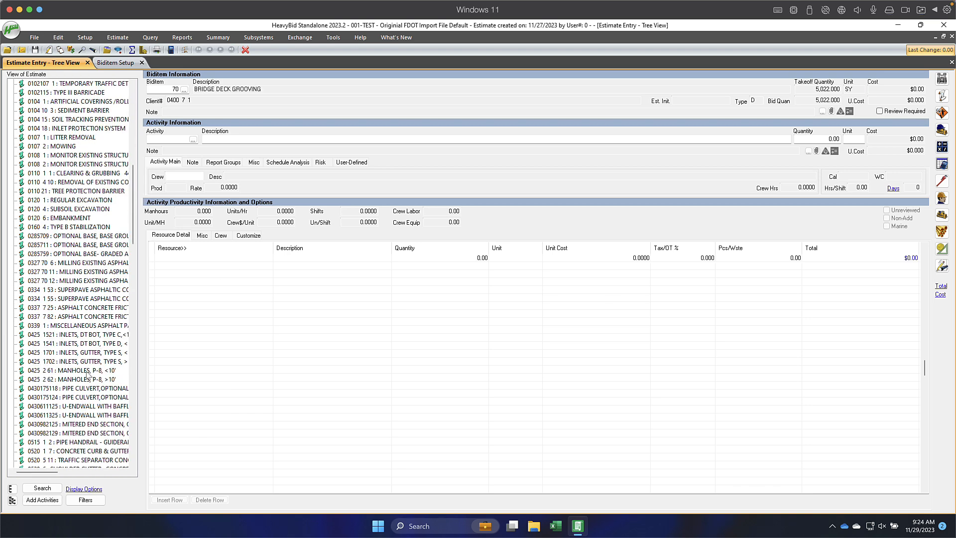
scroll(87, 375, down, 6)
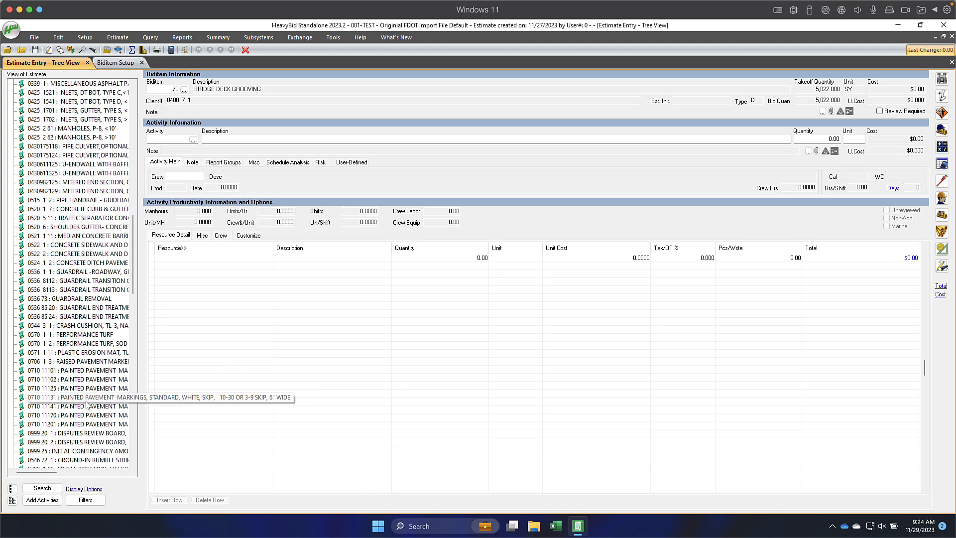
click(87, 397)
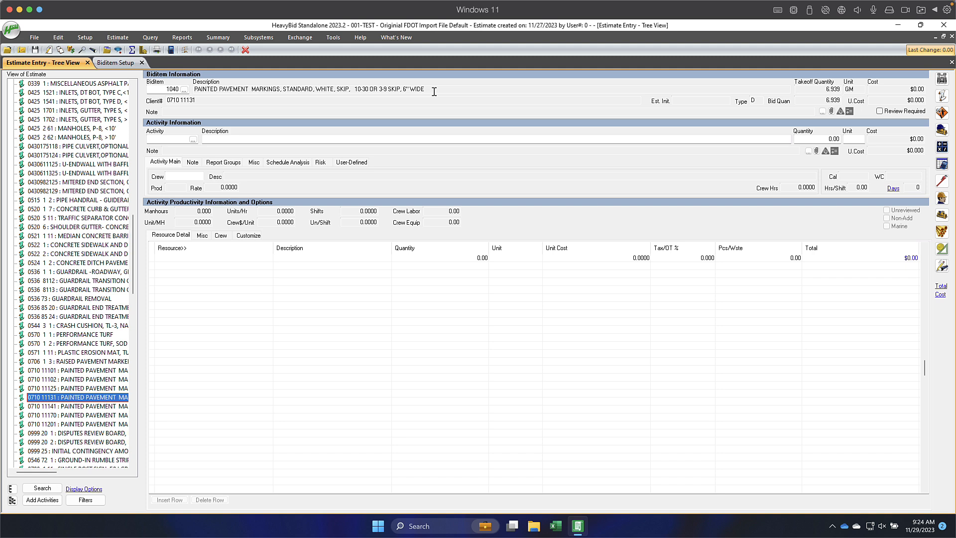
- Go through the Bid Summary to Bid Pricing, continue past the zero-unit-price check, and examine the biditem descriptions and the customized view
click(142, 51)
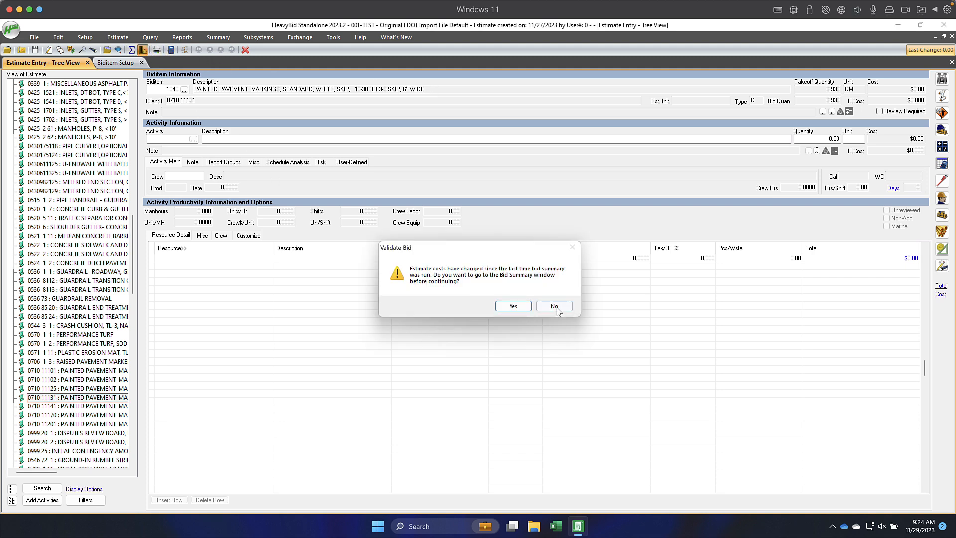
click(512, 306)
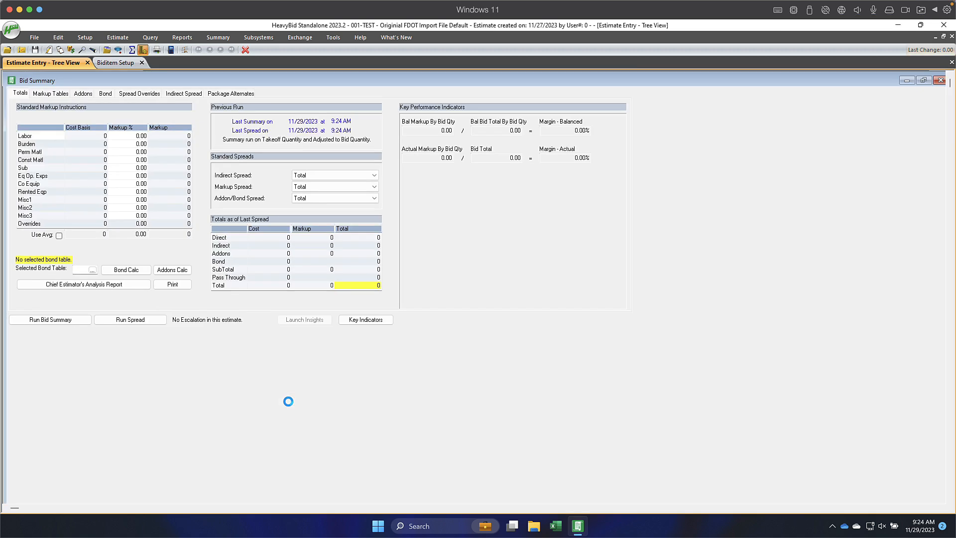
click(142, 50)
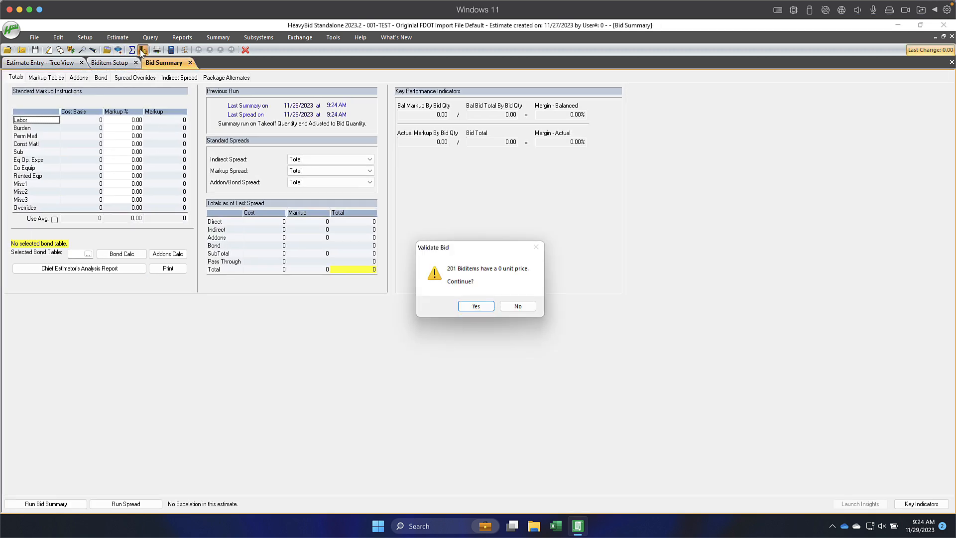
click(471, 306)
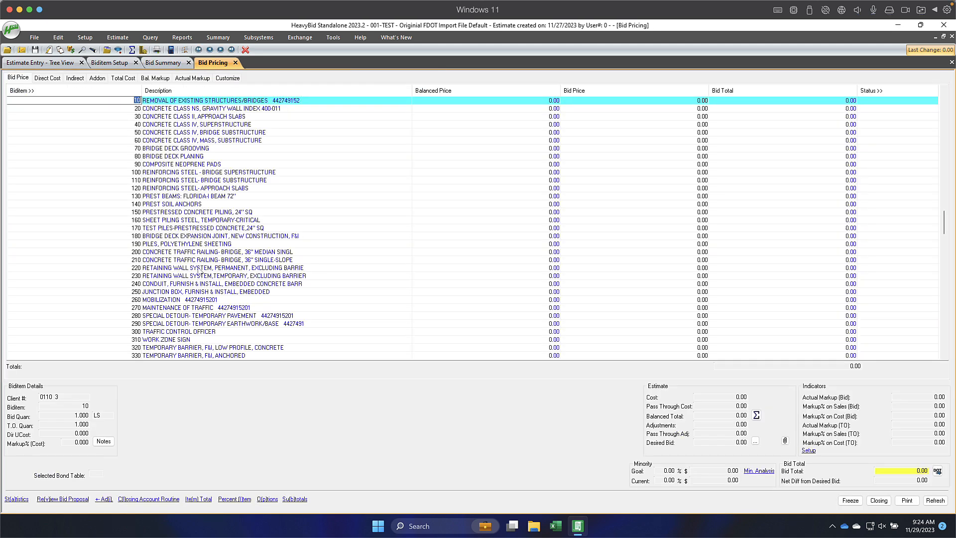
click(228, 299)
scroll(259, 327, down, 6)
scroll(259, 327, down, 13)
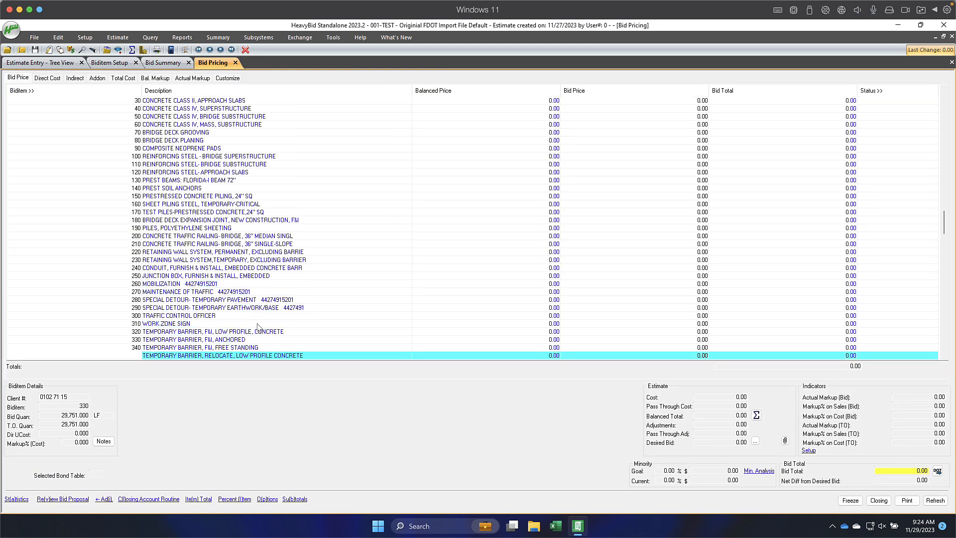
click(227, 78)
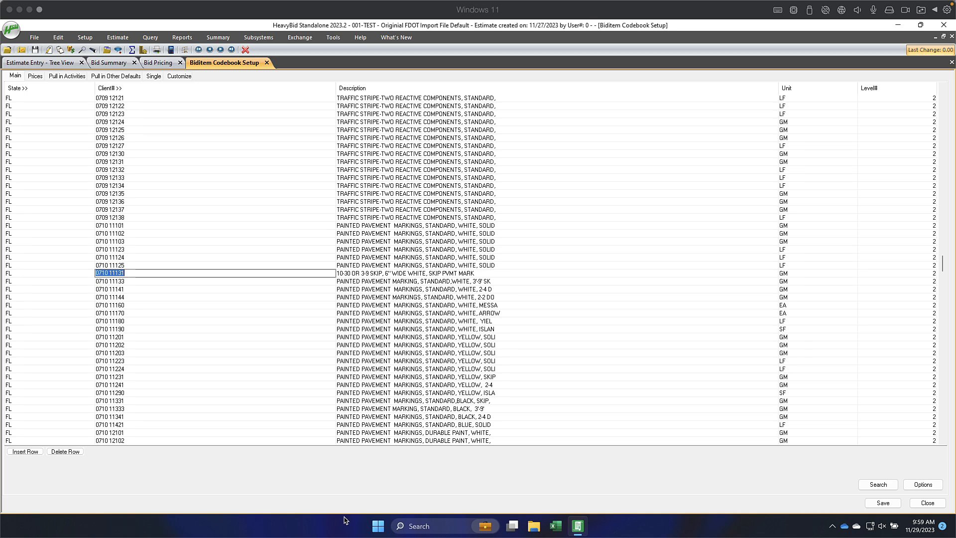
- Check the biditem codebook description for 0710 11131 and the biditem description setting in the DOT Import preferences
click(111, 273)
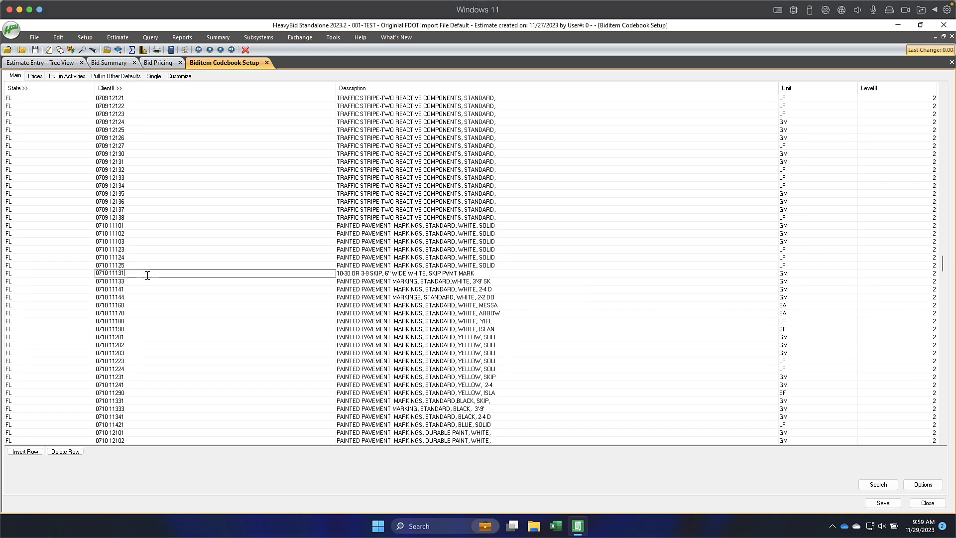
key(Tab)
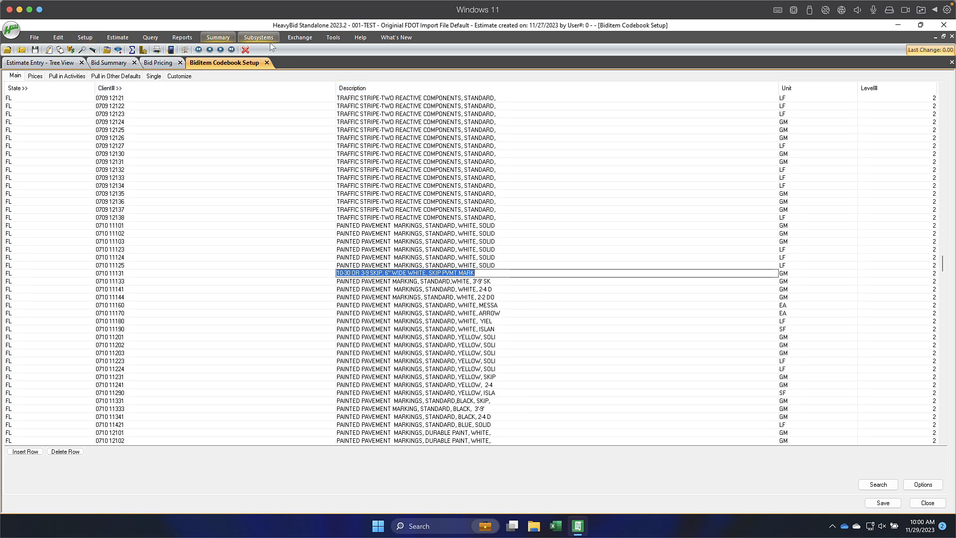
click(335, 37)
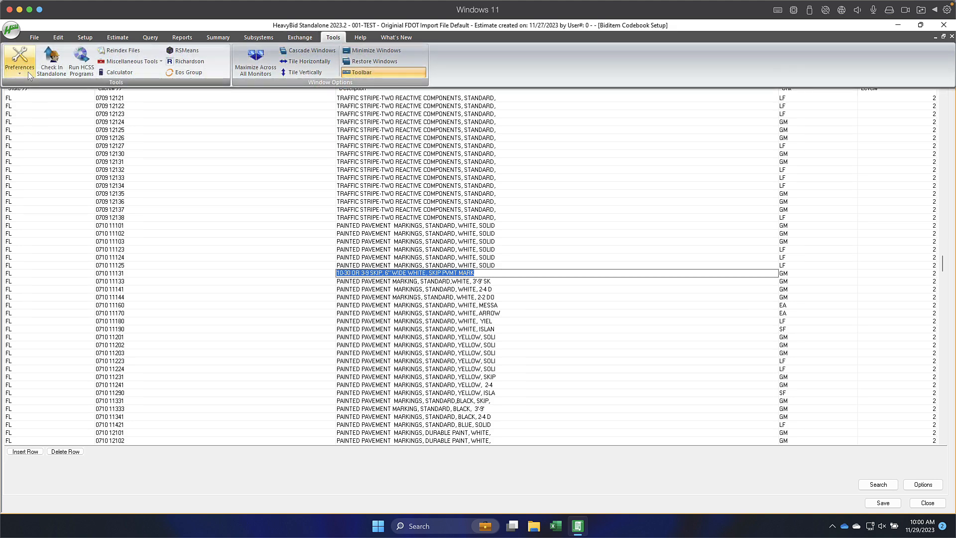
click(28, 71)
click(32, 85)
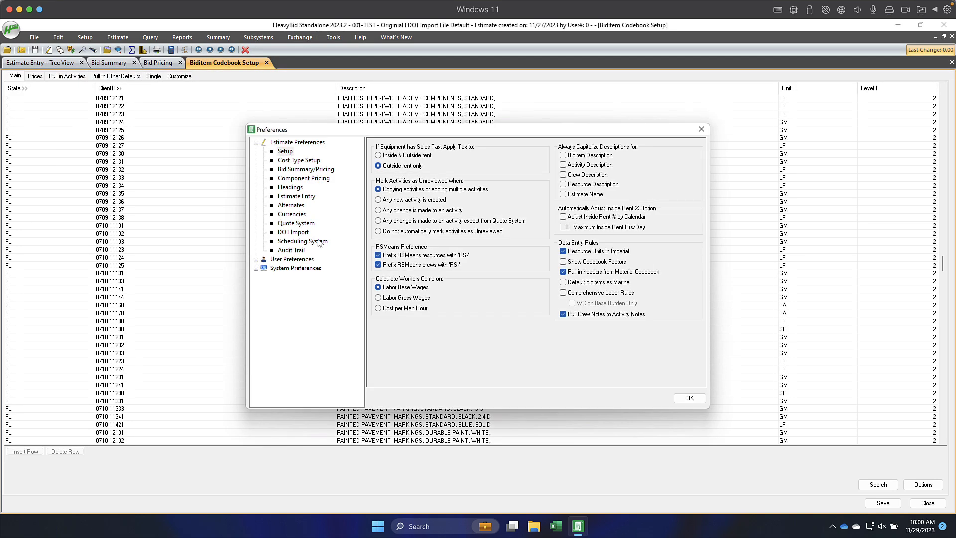
click(297, 233)
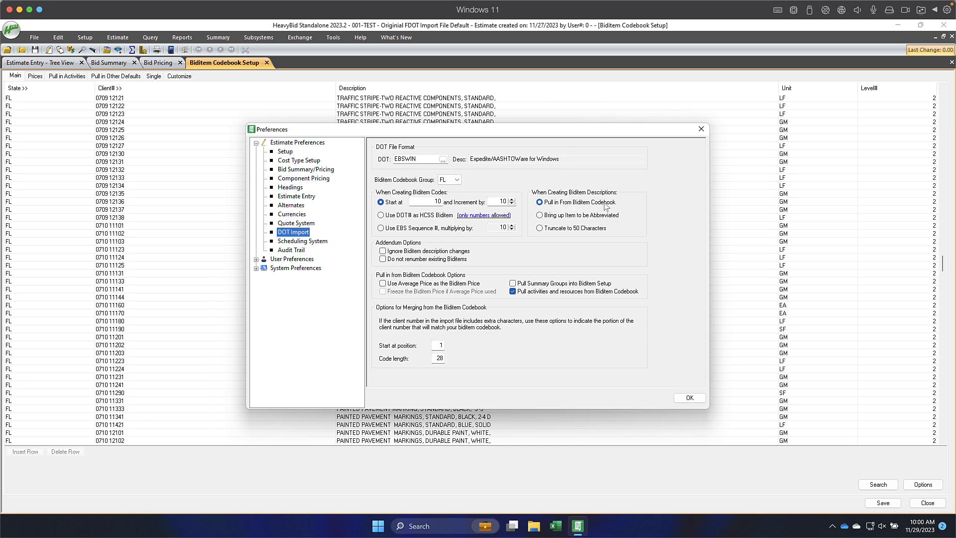
click(688, 398)
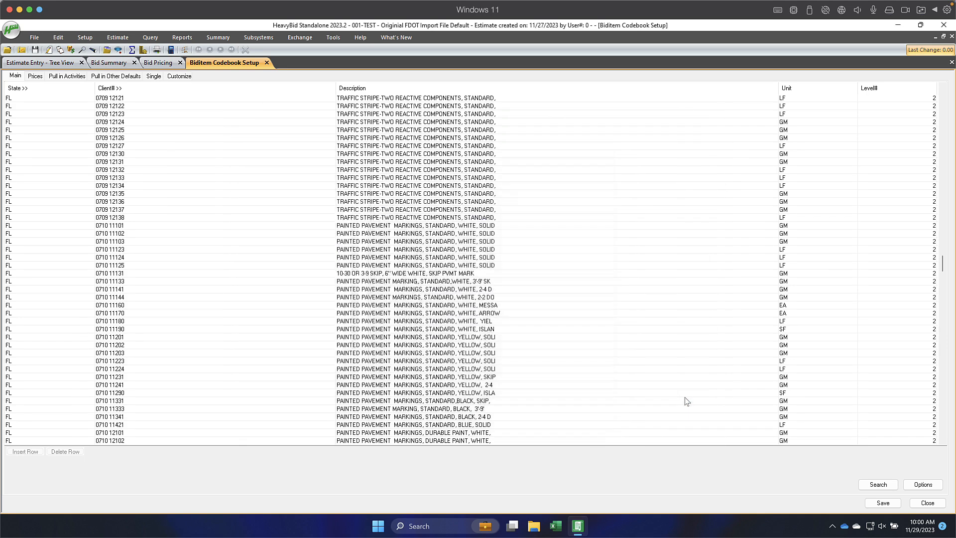
- Import the DOT biditems from T3854.col in the EBSWIN format into the empty Biditem Setup
click(85, 37)
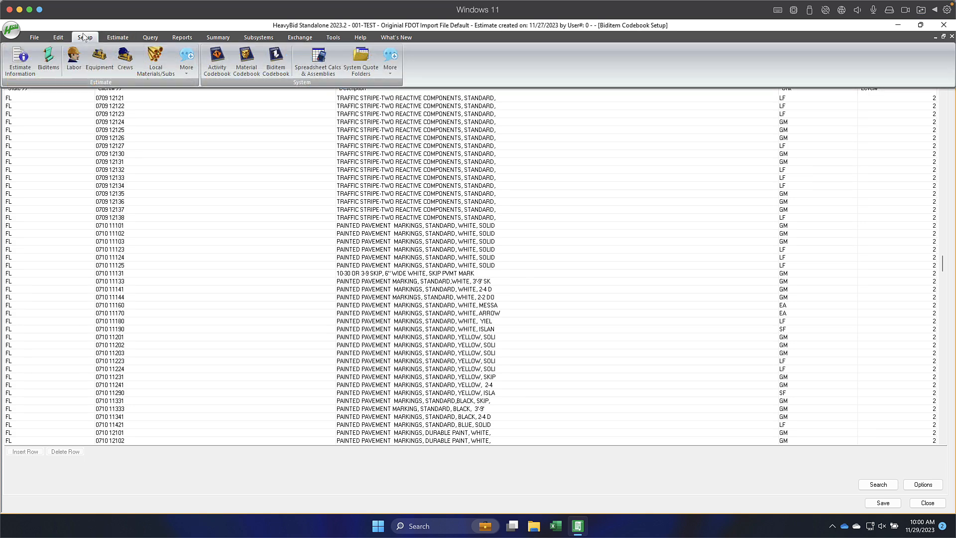
click(48, 57)
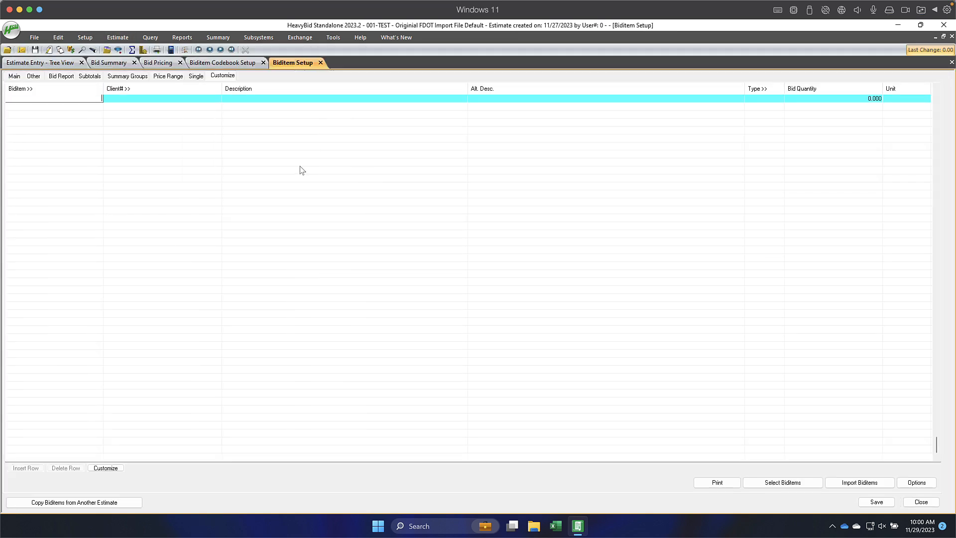
click(844, 484)
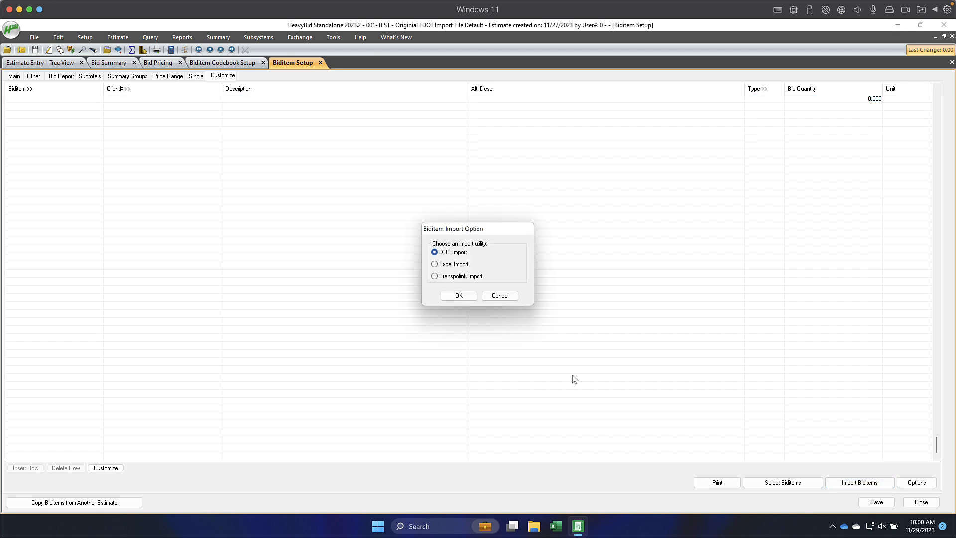
click(467, 296)
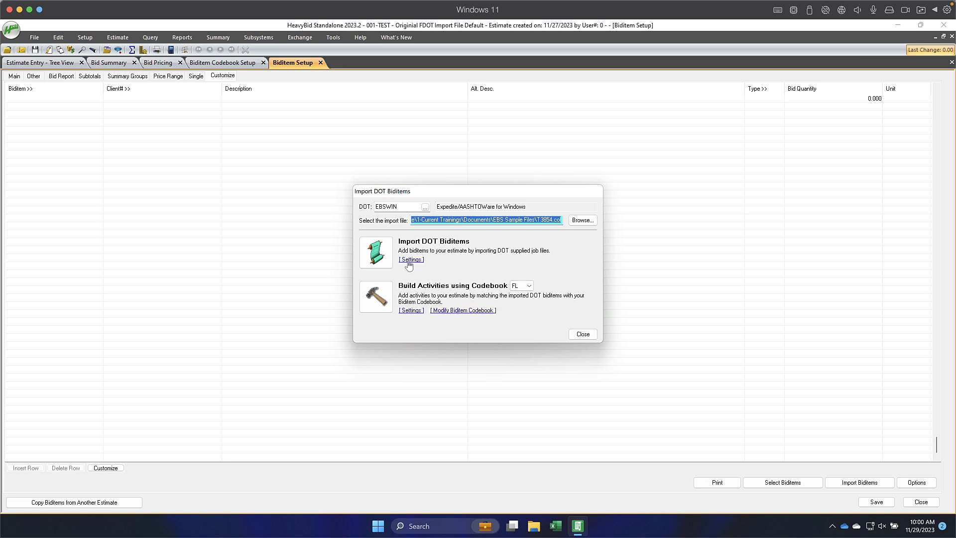
click(377, 252)
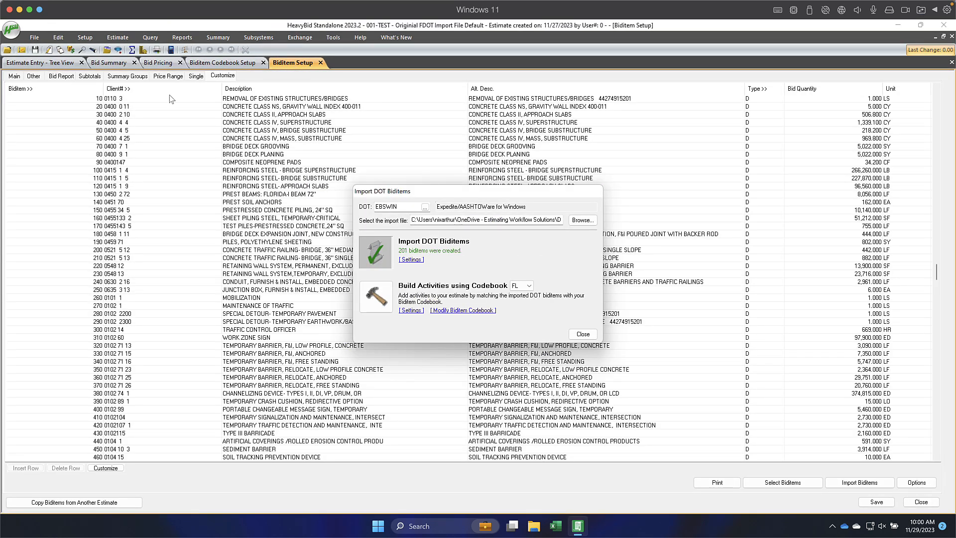
click(581, 334)
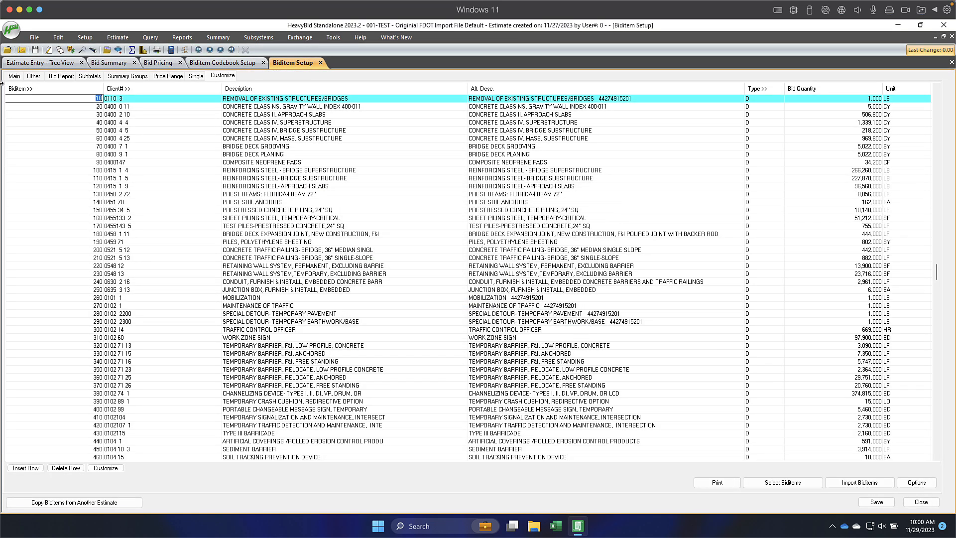
- Set the Estimate Entry display options to show Regular descriptions in entry views
click(19, 63)
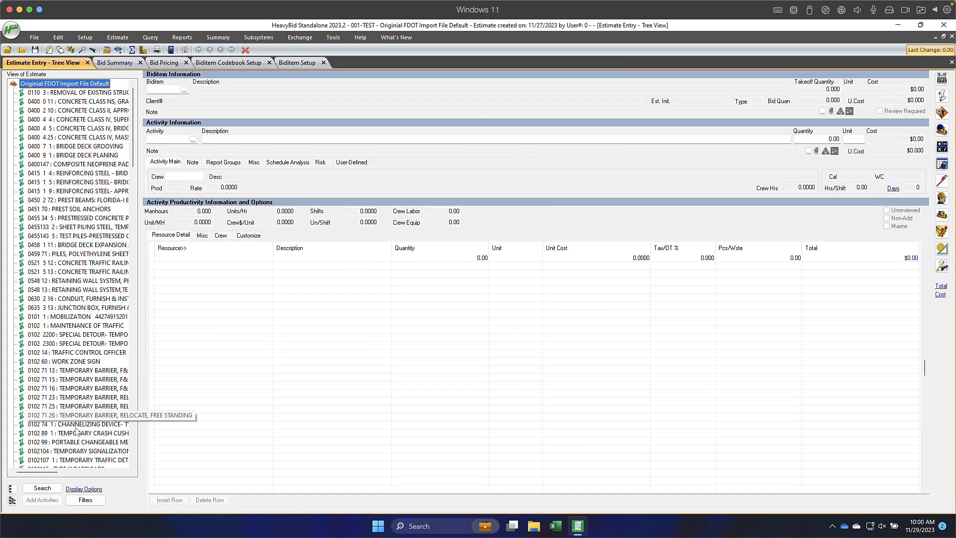
click(90, 492)
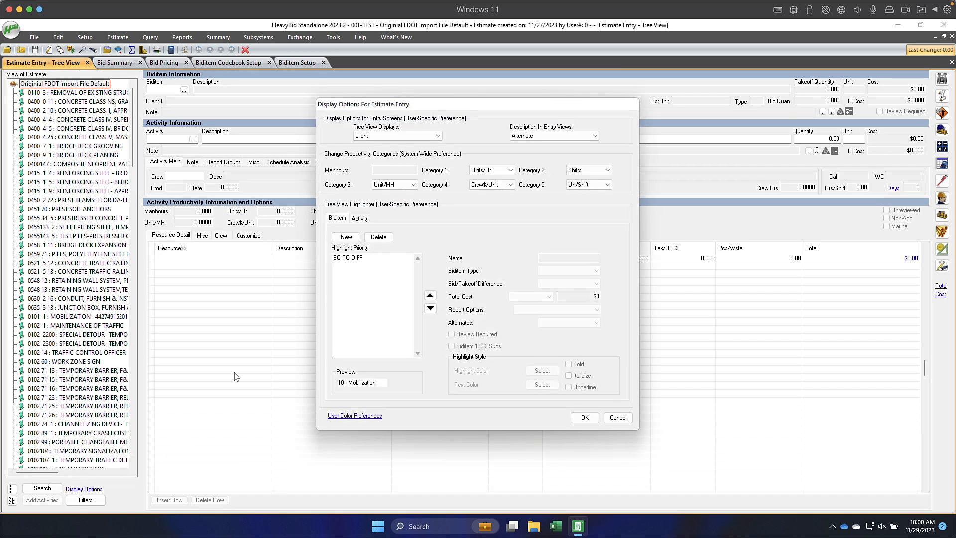
click(519, 137)
click(524, 144)
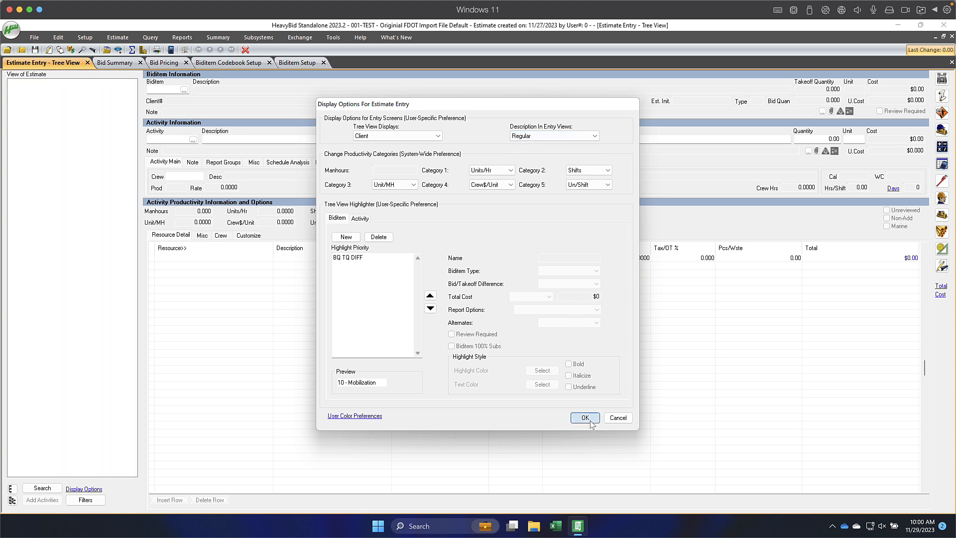
click(585, 418)
- Find painted pavement marking item 0710 11131 in the estimate tree and examine its regular description pulled from the codebook
click(80, 416)
scroll(79, 416, down, 15)
scroll(80, 417, down, 3)
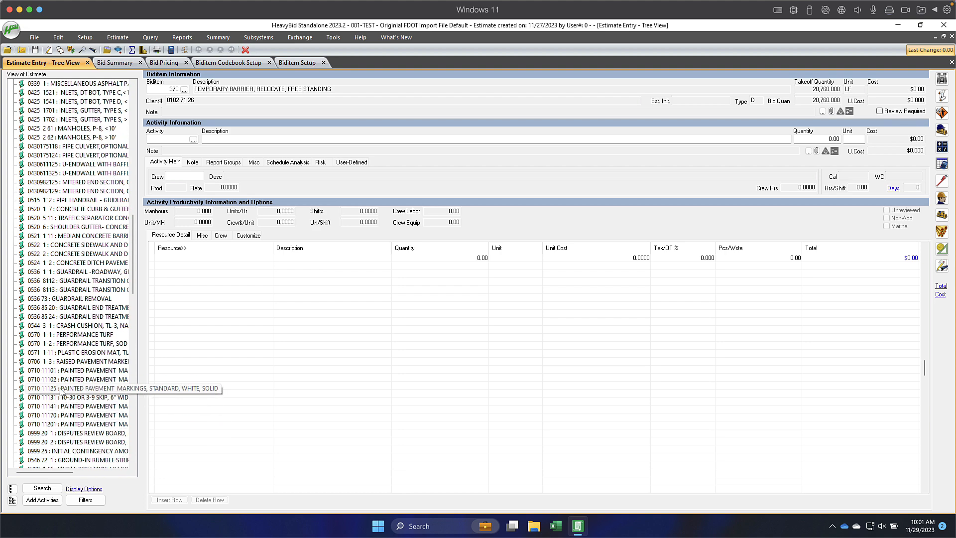
click(61, 398)
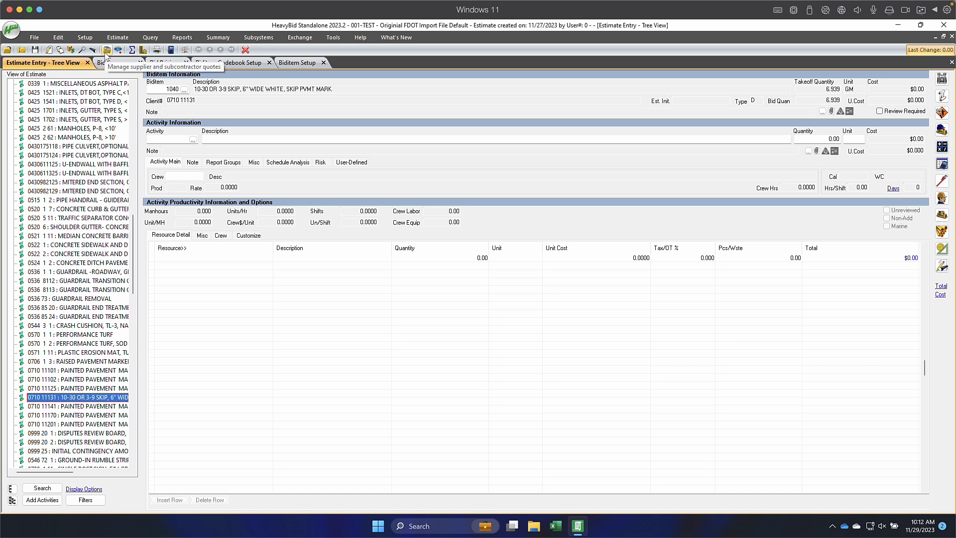
click(143, 50)
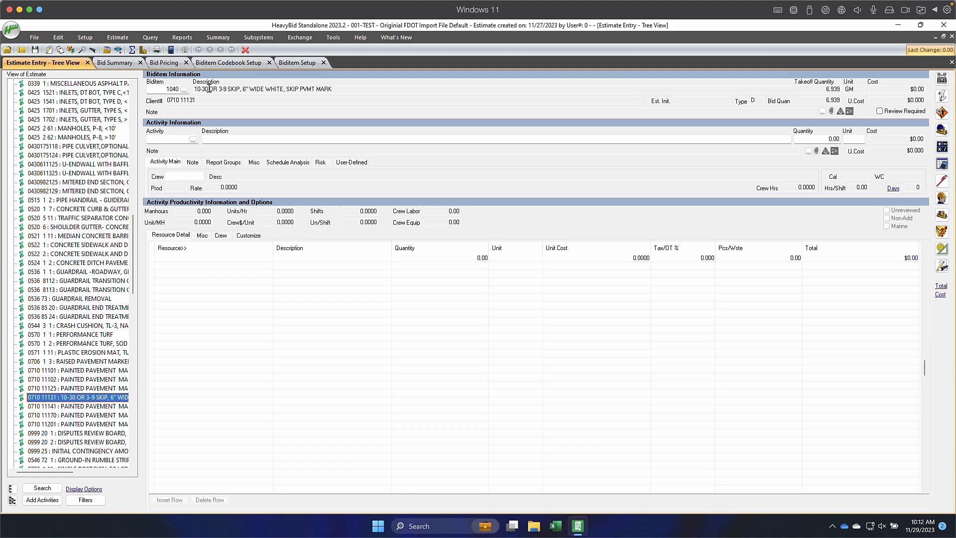
- Examine item 1040's description in the estimate tree and the shortened descriptions in the biditem codebook
click(168, 63)
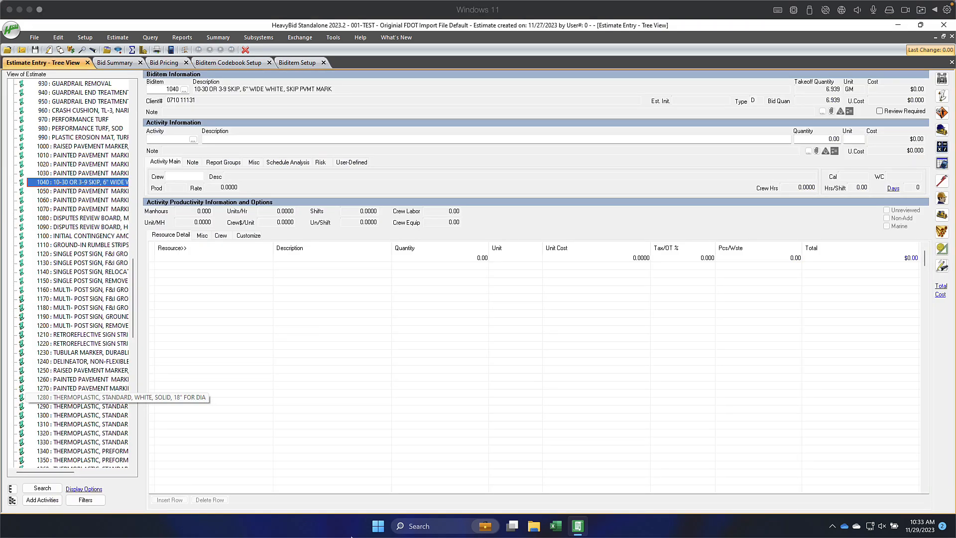
click(103, 190)
click(104, 182)
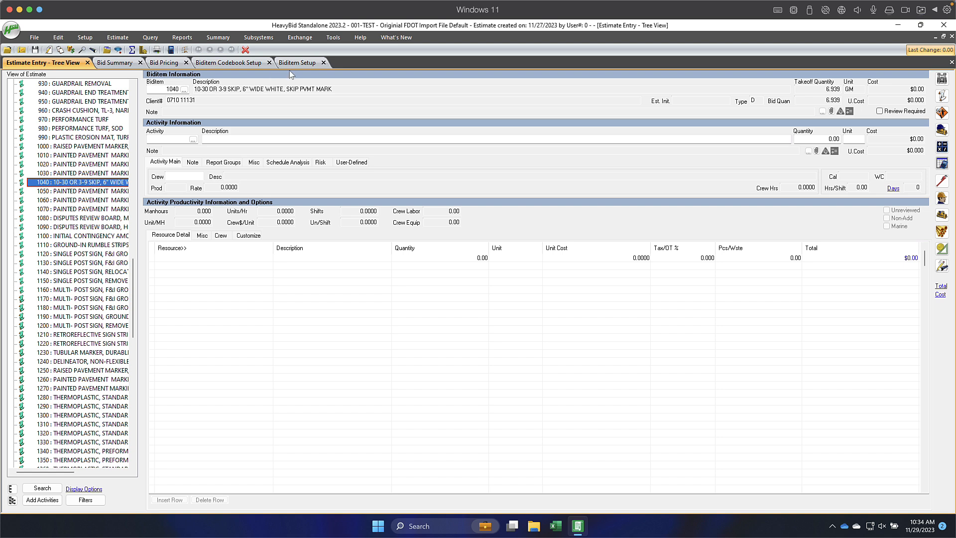
click(239, 64)
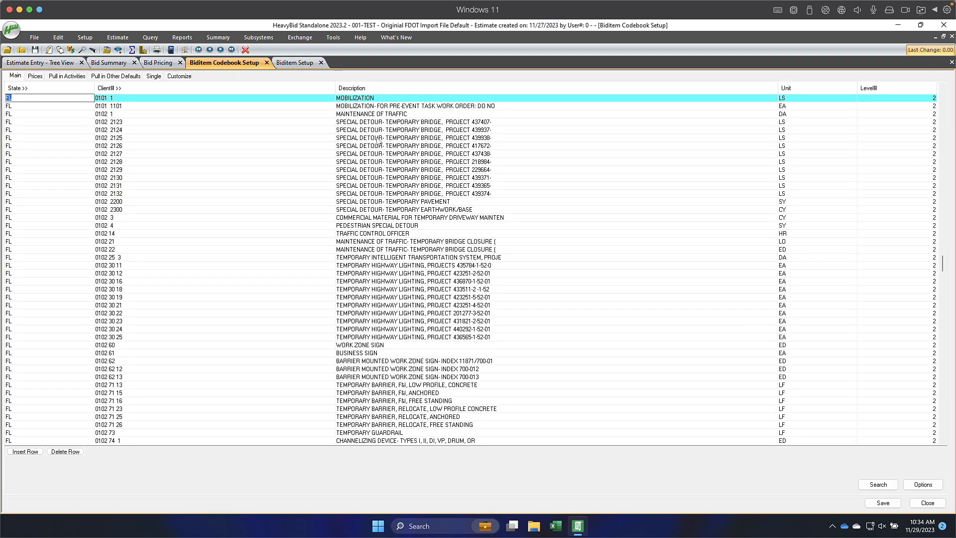
click(388, 163)
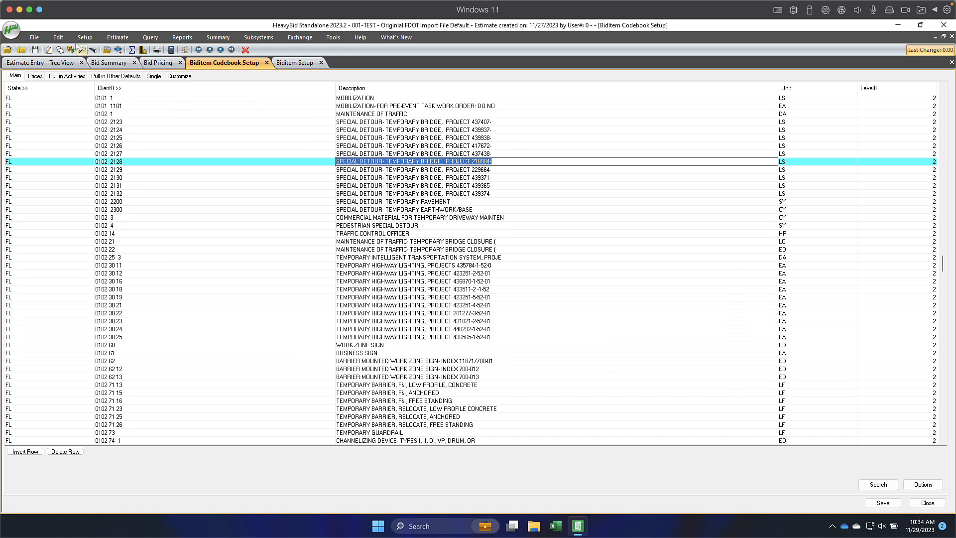
- Delete all existing biditems from the estimate with the Change Biditem Data tool
click(59, 41)
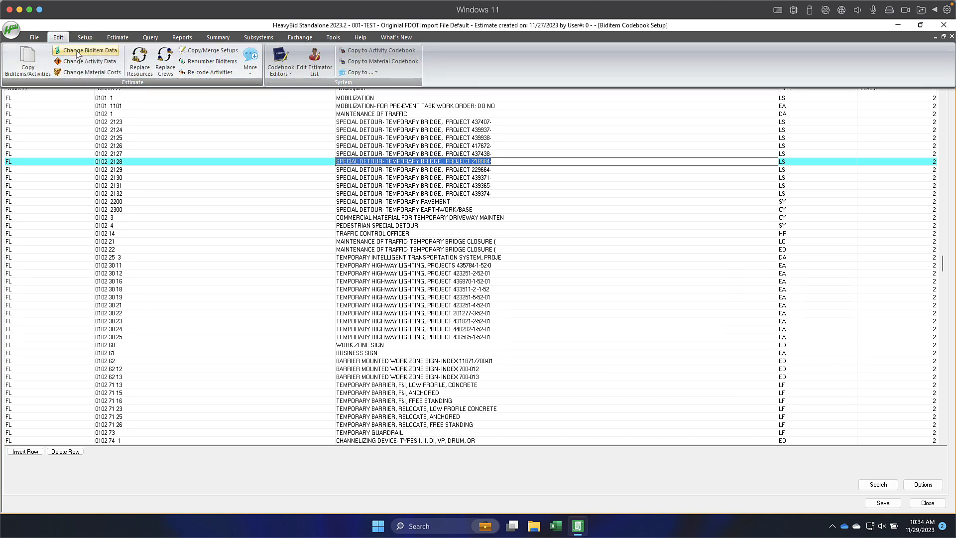
click(76, 50)
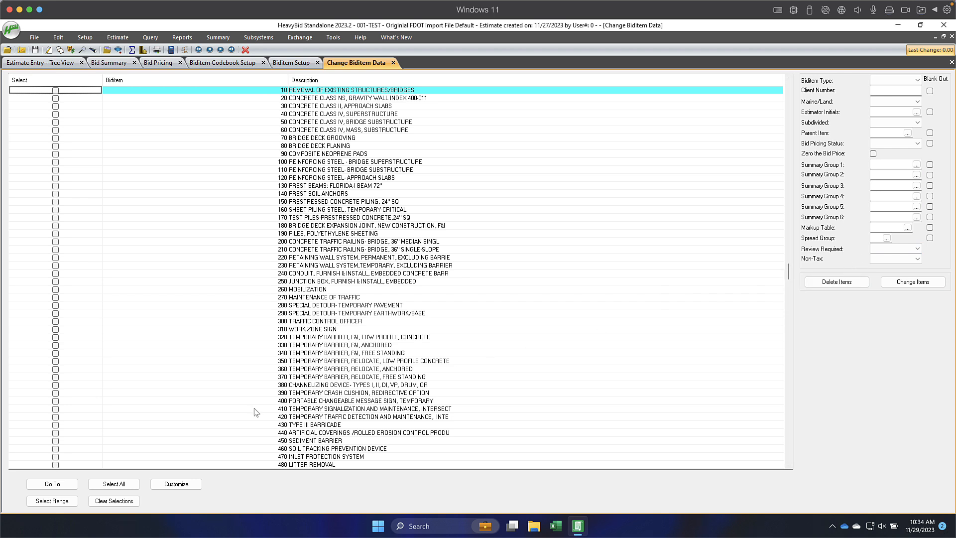
click(114, 483)
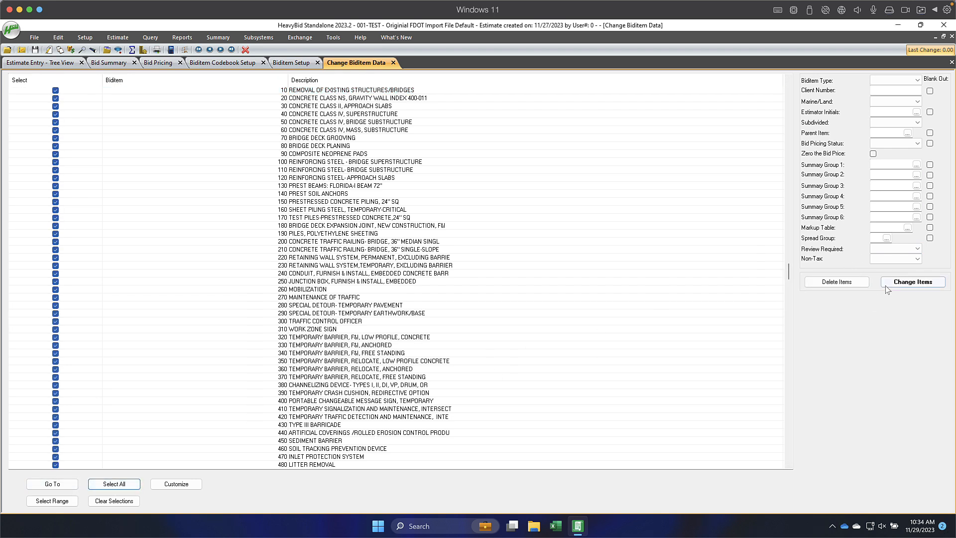
click(837, 282)
click(505, 305)
click(457, 278)
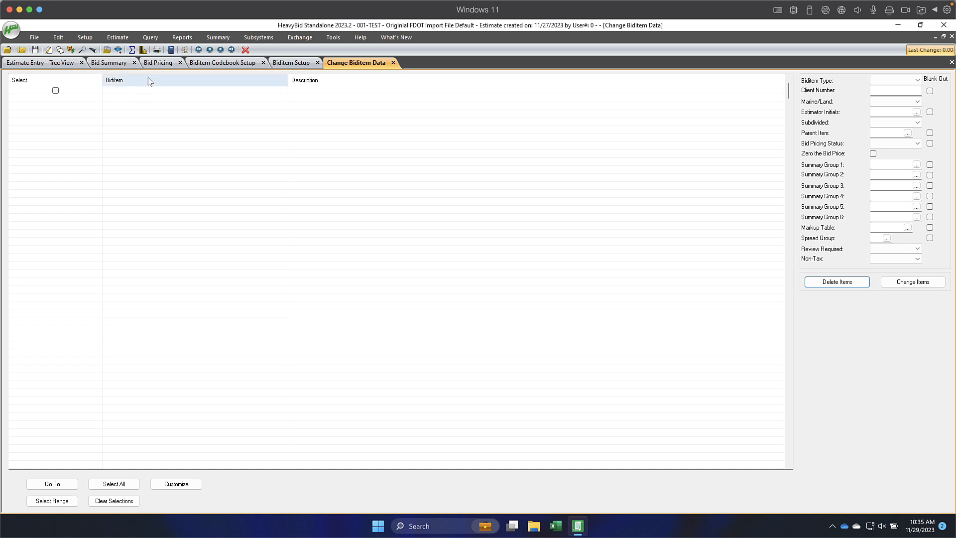
- Set the DOT import preferences for the empty Biditem Setup to bring up items to be abbreviated when creating biditem descriptions
click(291, 62)
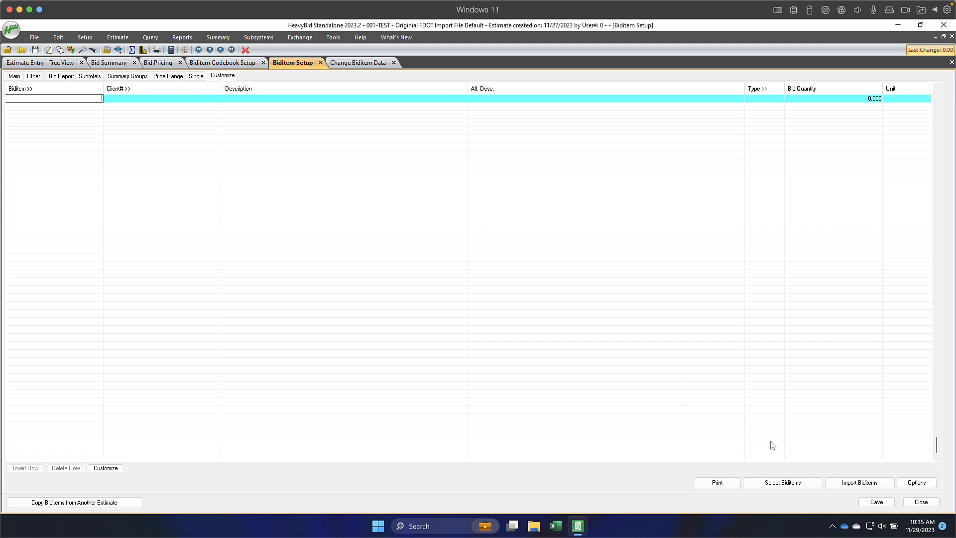
click(846, 485)
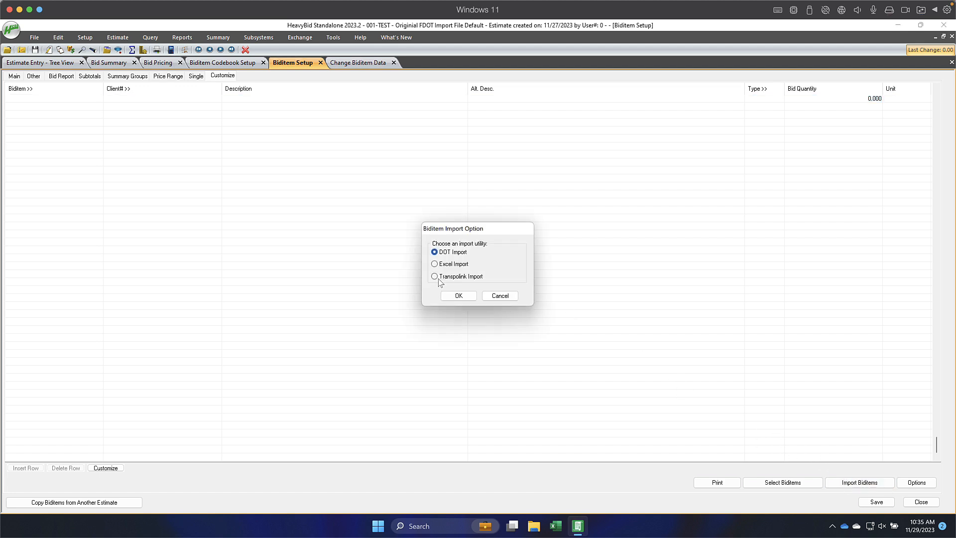
click(458, 296)
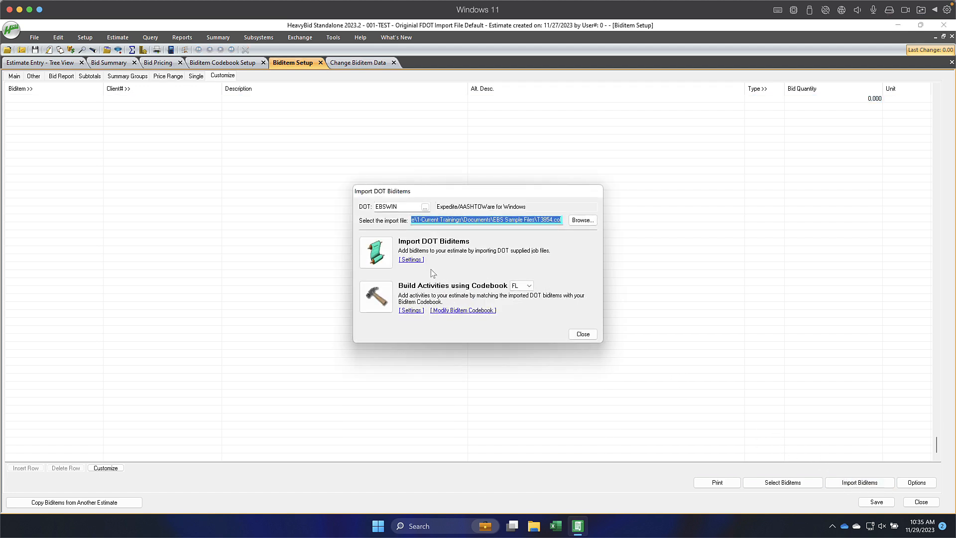
click(411, 259)
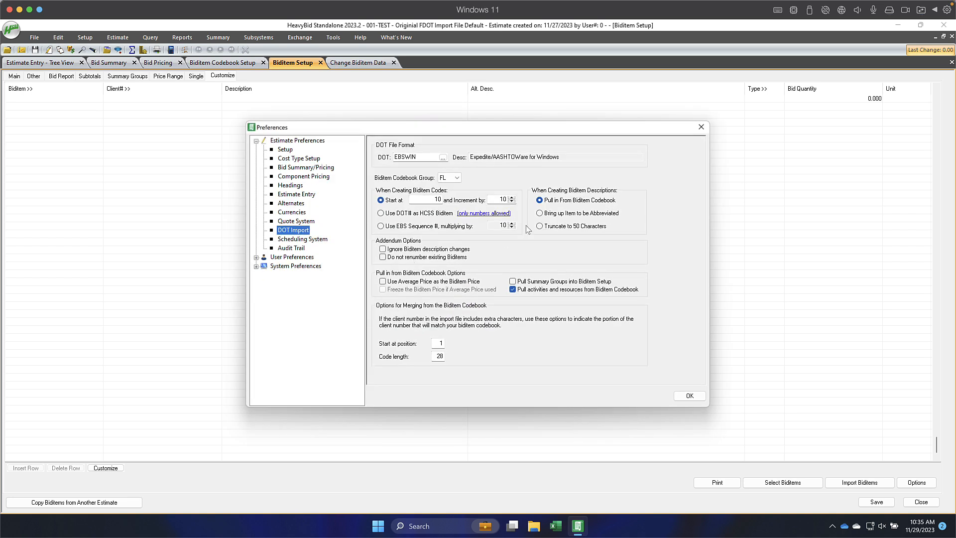
click(539, 213)
click(688, 395)
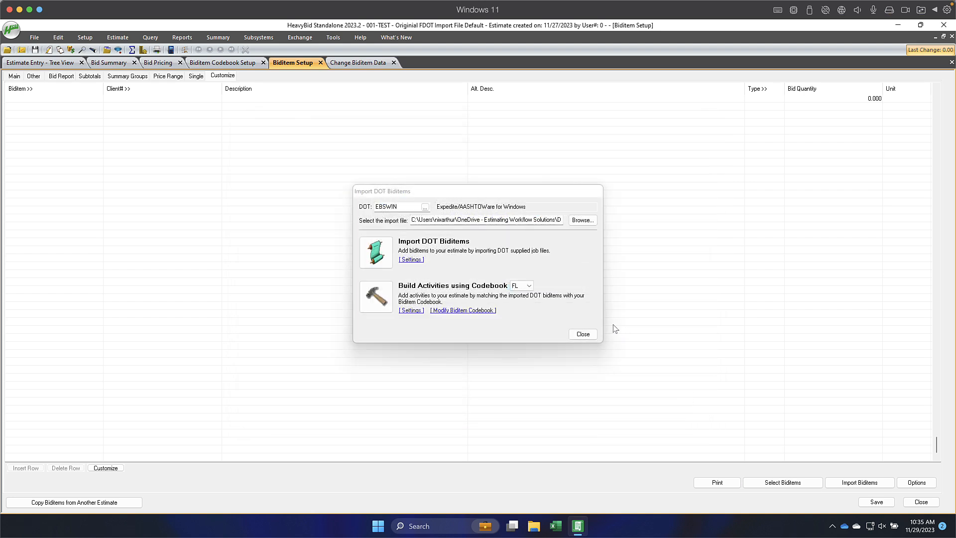
- Start the DOT biditem import and use the codebook description for REMOVAL OF EXISTING STRUCTURES/BRIDGES
click(377, 255)
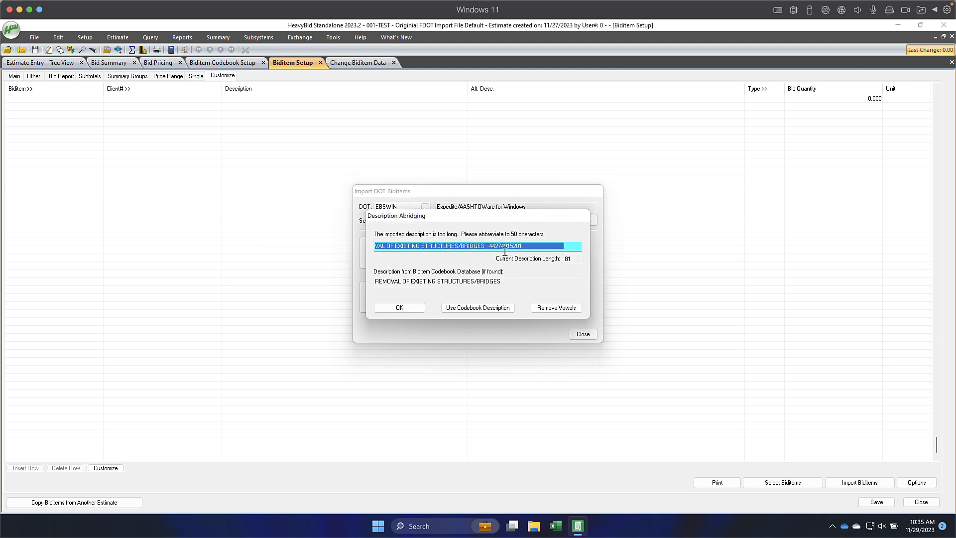
drag(508, 219, 380, 205)
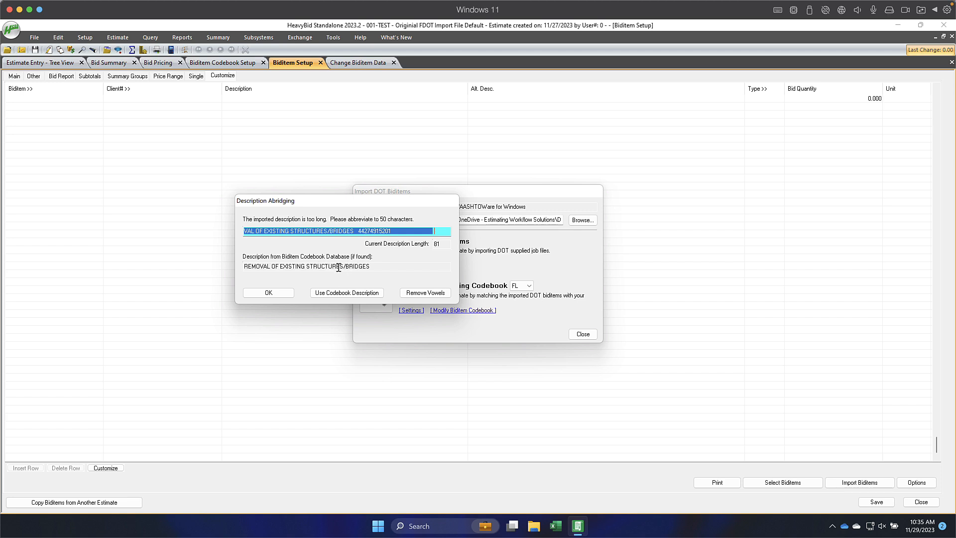
click(341, 293)
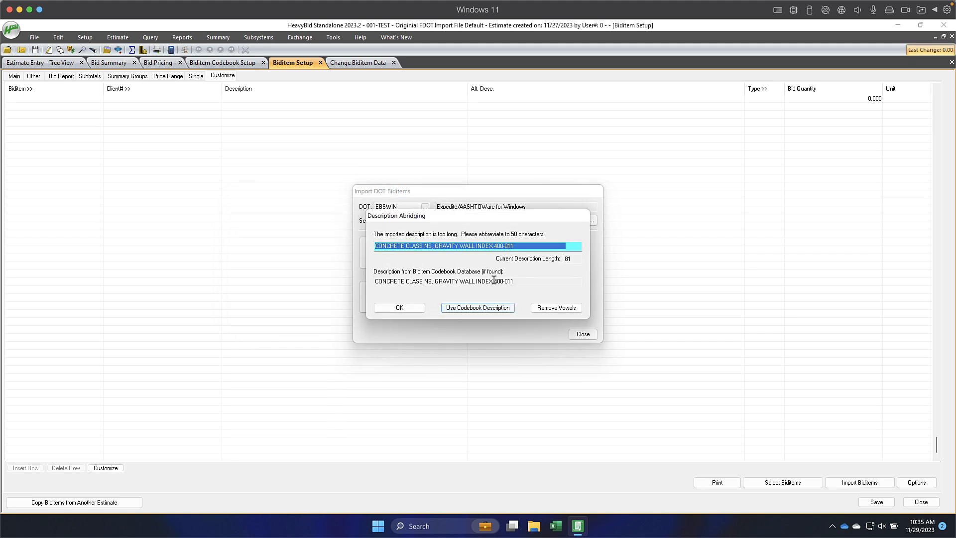
- Manually edit the overlong description of the CONCRETE CLASS NS, GRAVITY WALL INDEX 400-011 item and accept it
click(470, 310)
click(451, 246)
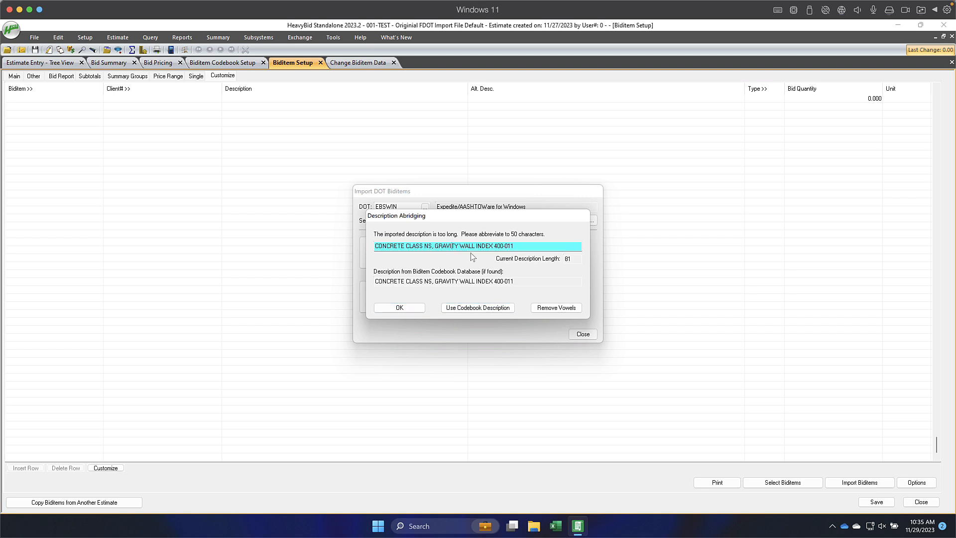
drag(434, 245, 367, 249)
key(Delete)
click(468, 246)
click(483, 246)
click(400, 308)
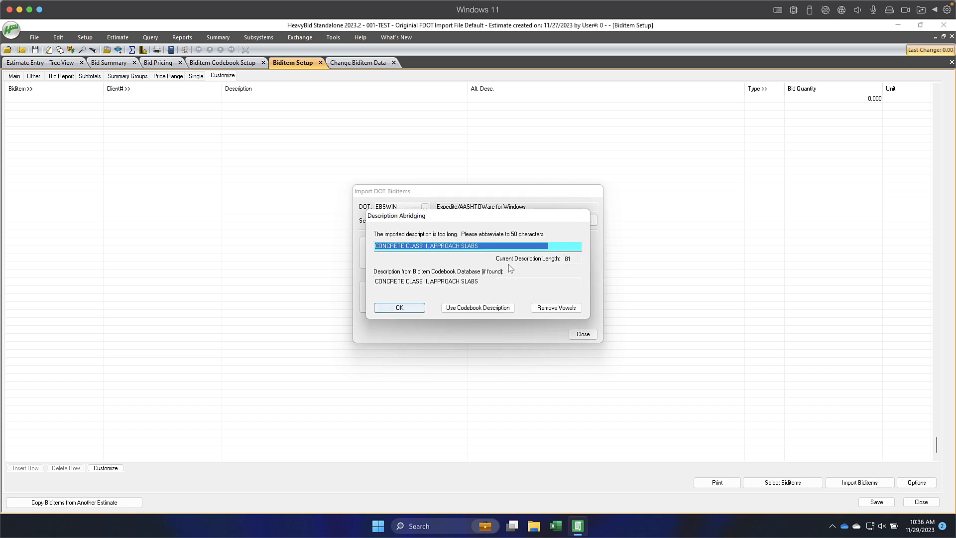
- Remove the trailing spaces from the CONCRETE CLASS II, APPROACH SLABS description and accept it
click(554, 246)
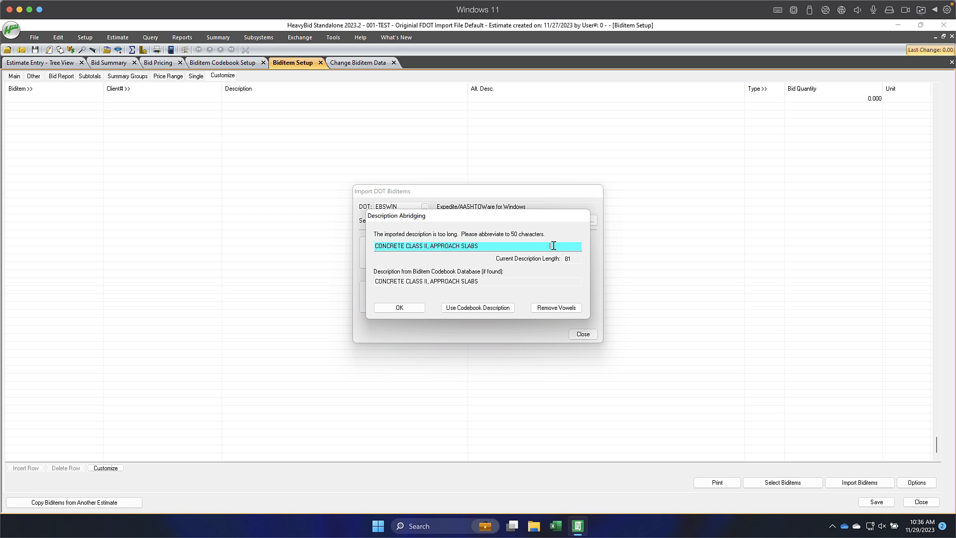
key(BackSpace)
key(BackSpace)
key(BackSpace)
key(BackSpace)
key(BackSpace)
key(BackSpace)
key(BackSpace)
key(BackSpace)
key(BackSpace)
key(BackSpace)
key(BackSpace)
key(BackSpace)
key(BackSpace)
key(BackSpace)
key(BackSpace)
key(BackSpace)
key(BackSpace)
key(BackSpace)
click(423, 307)
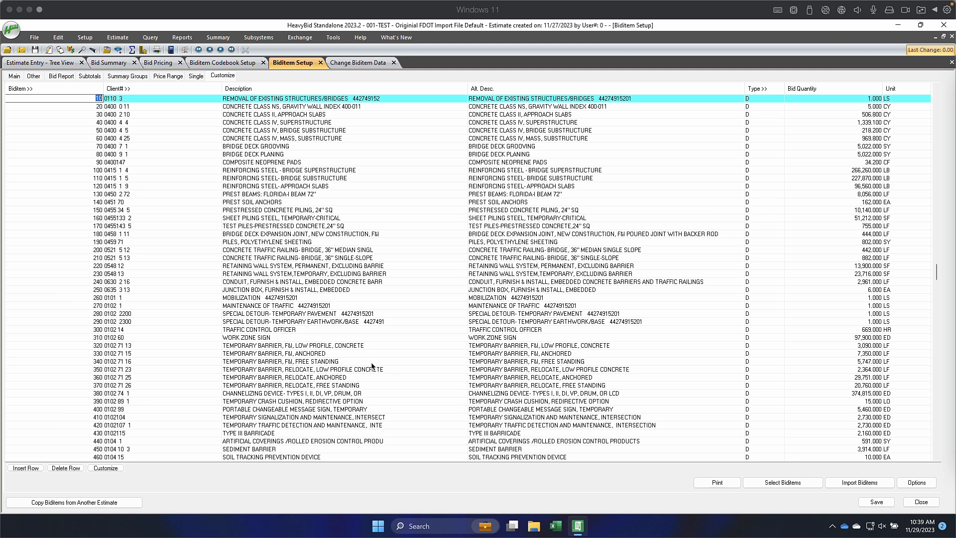
- Compare the abbreviated descriptions of the imported biditems with their full alternate descriptions in Biditem Setup
click(286, 258)
click(330, 274)
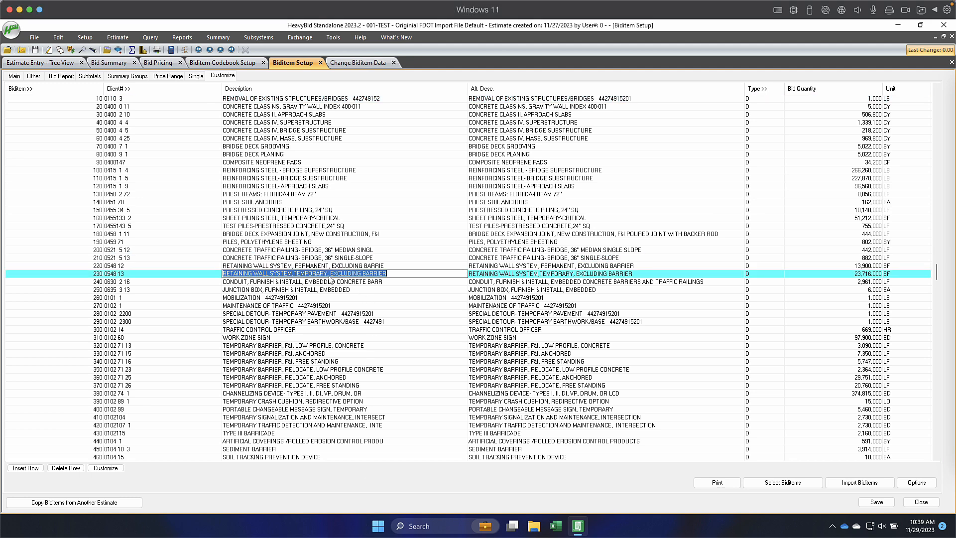
click(322, 251)
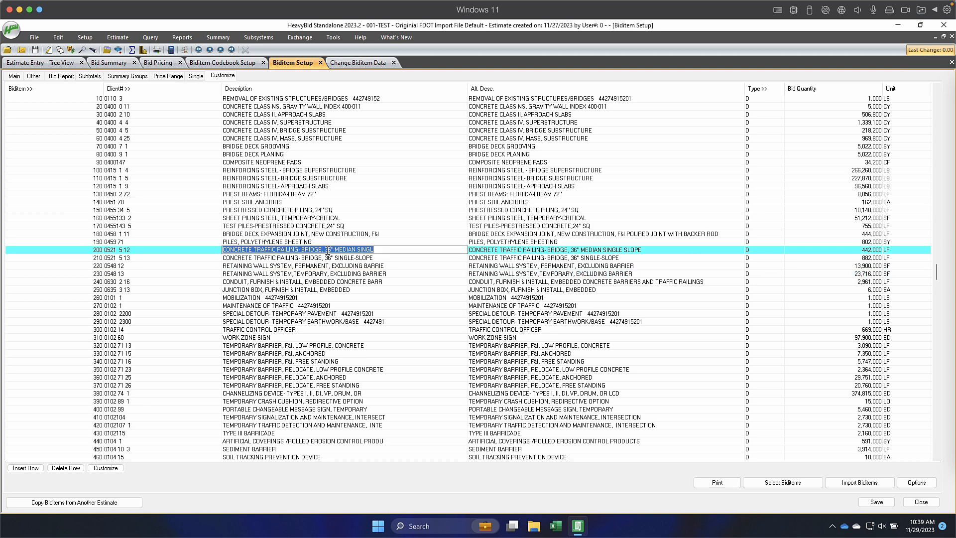
click(320, 194)
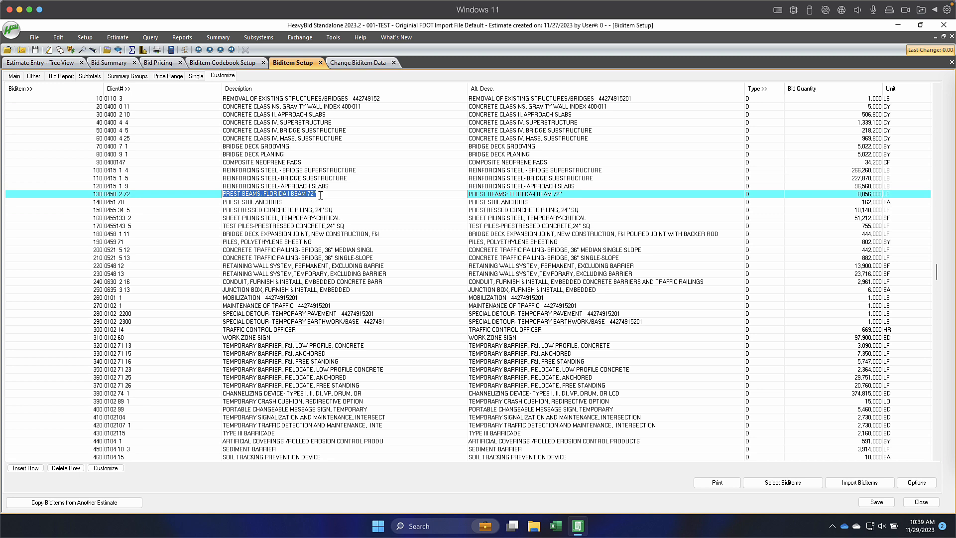
click(323, 257)
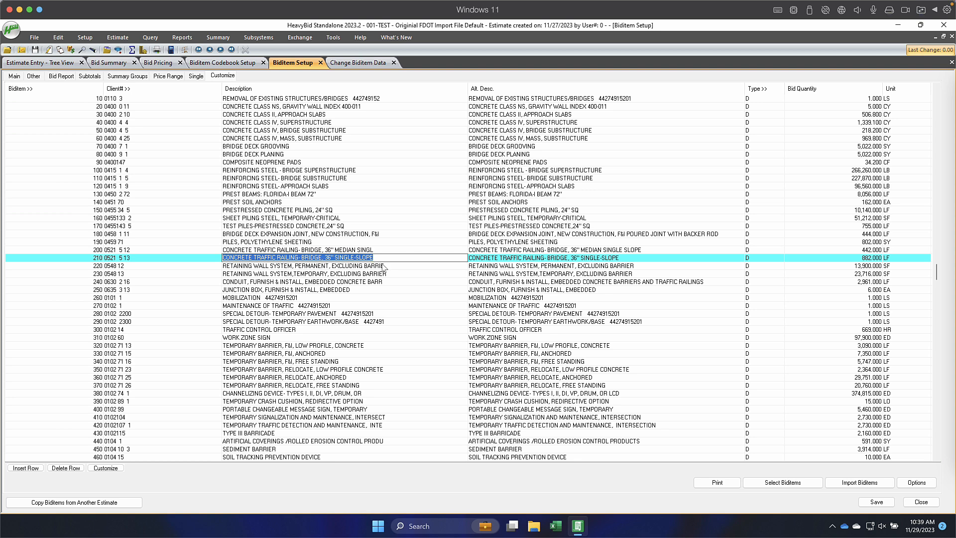
click(523, 282)
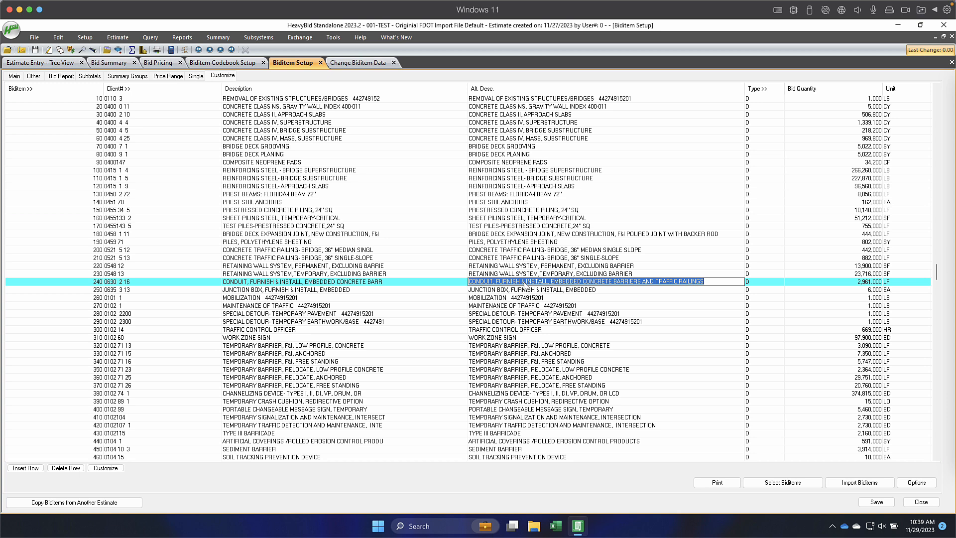
- Limit the Biditem Setup columns to Biditem and Alt. Desc., and send the list to Excel
click(230, 80)
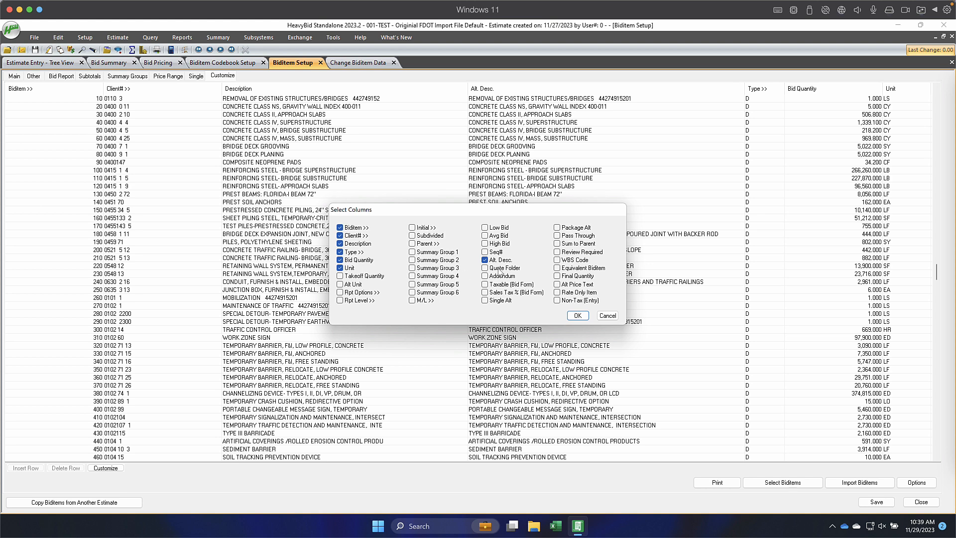
click(341, 267)
click(340, 259)
click(340, 251)
click(340, 244)
click(340, 235)
click(577, 315)
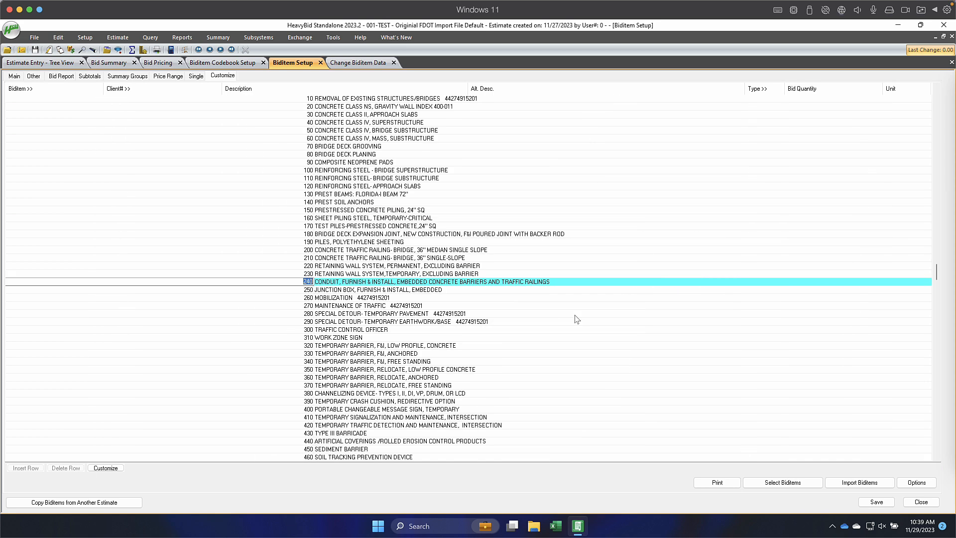
right_click(287, 234)
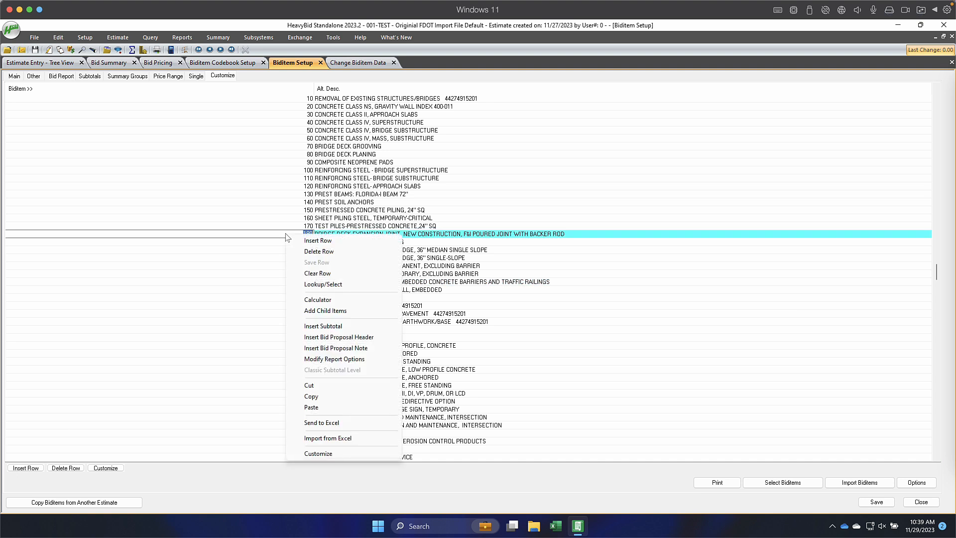
click(328, 422)
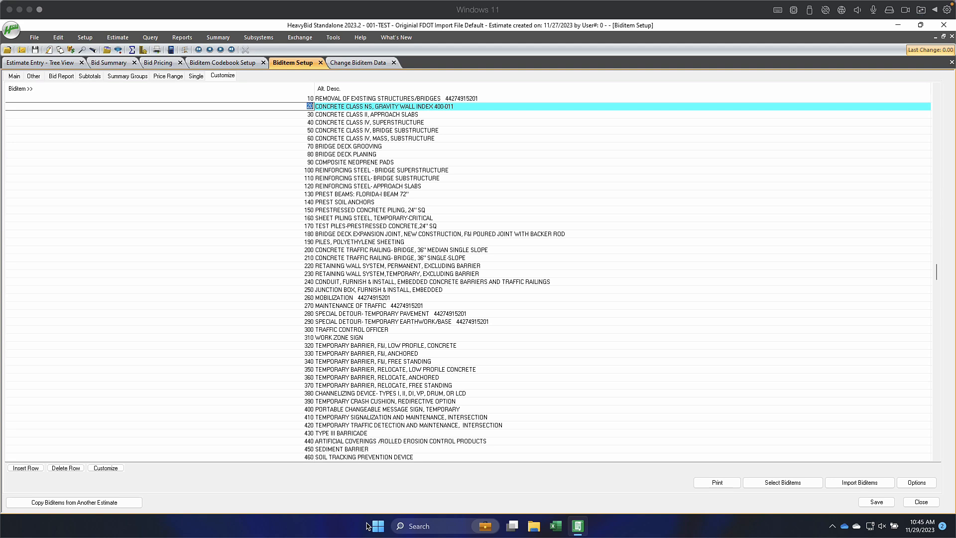
- Open the import from Excel and choose Biditems under Estimate Data as the target database
click(427, 233)
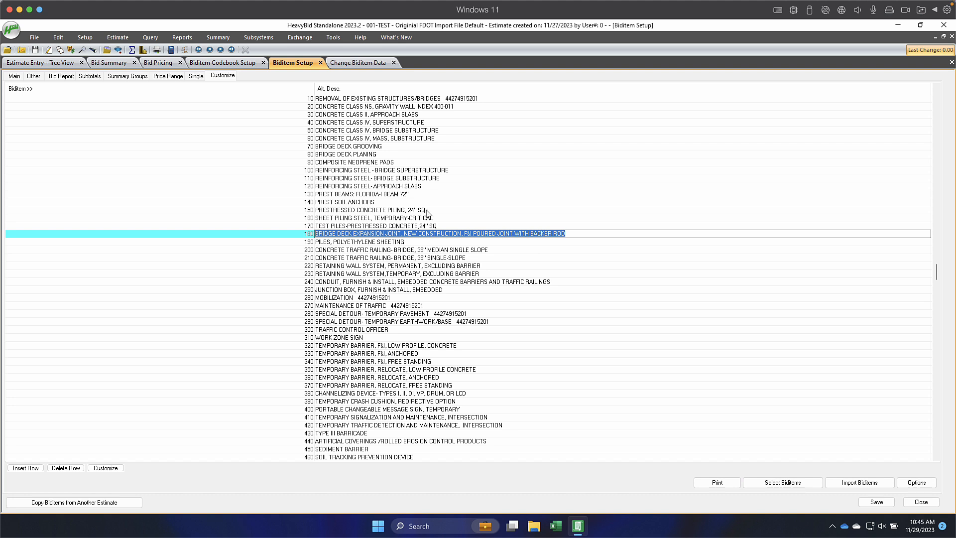
click(300, 38)
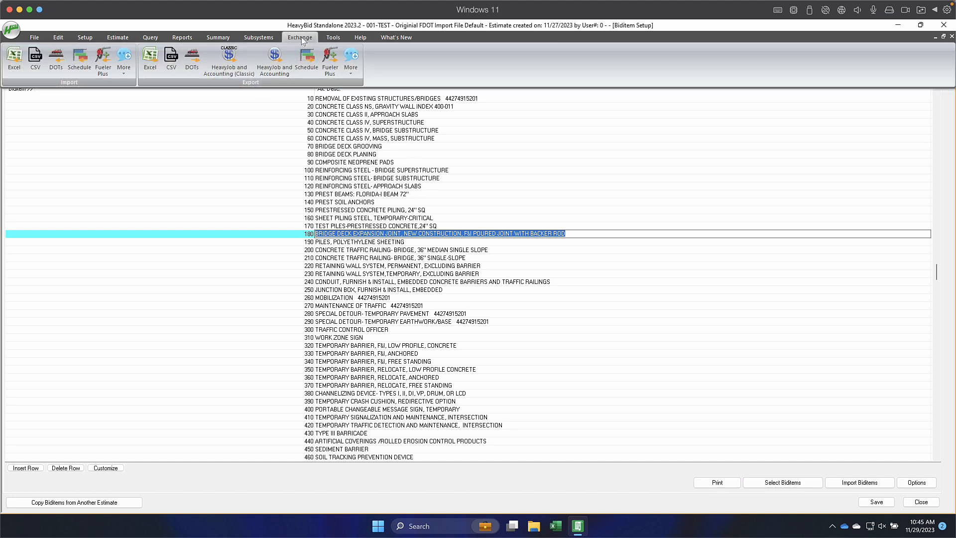
click(14, 58)
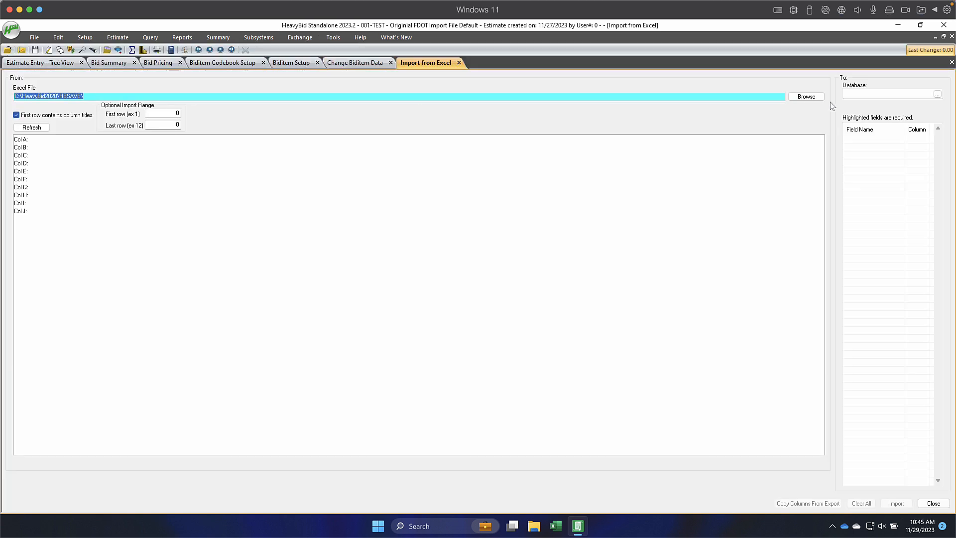
click(940, 94)
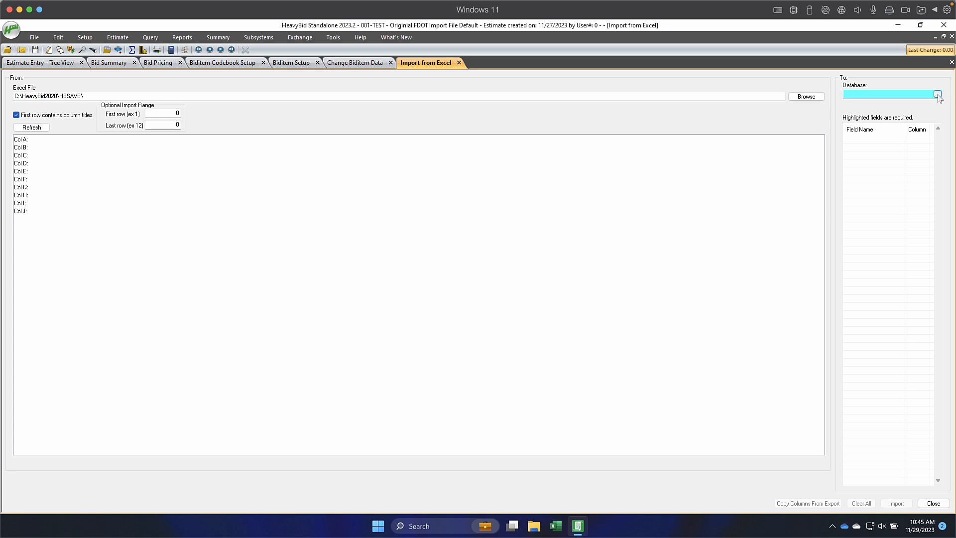
click(937, 95)
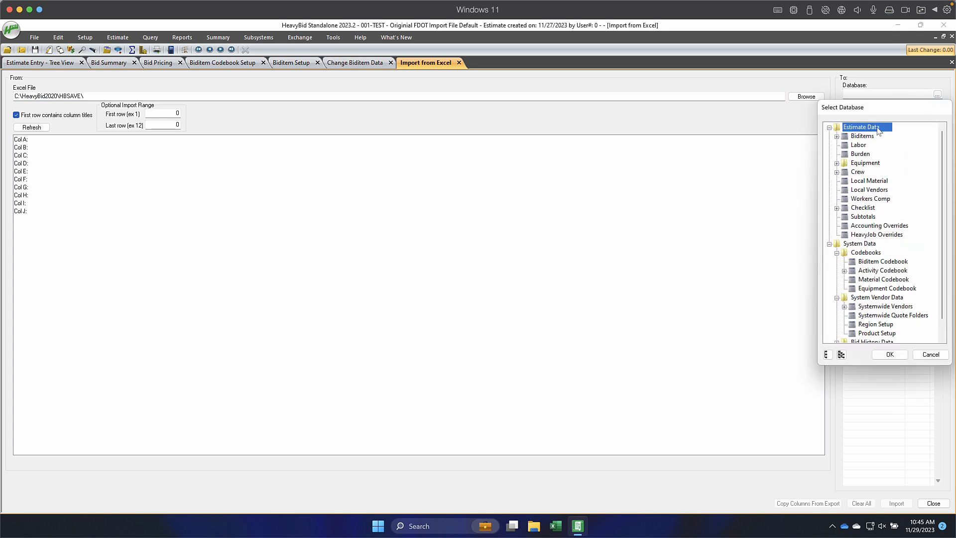
click(859, 137)
click(885, 354)
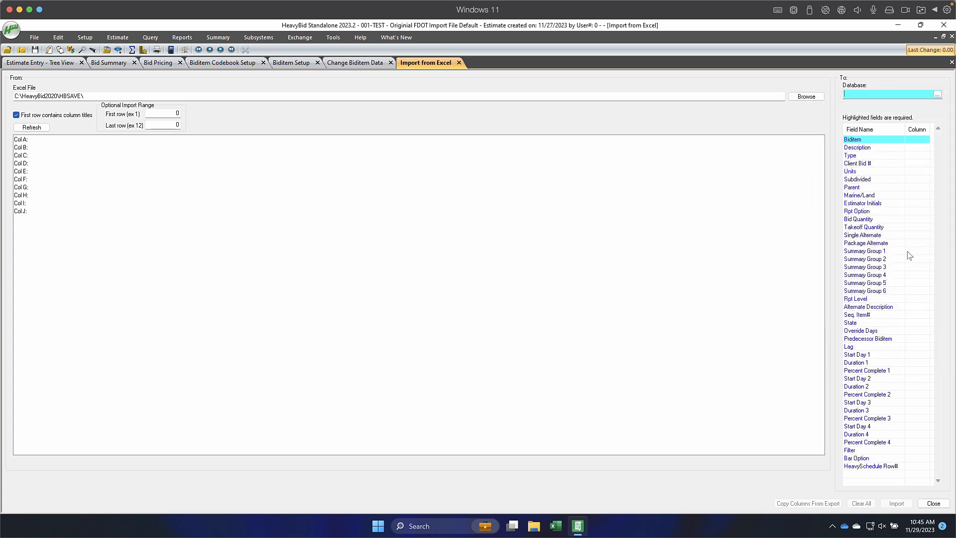
- Load Biditems Descriptions Notes.xlsx from the Desktop as the import source and close the workbook window that opens
click(792, 98)
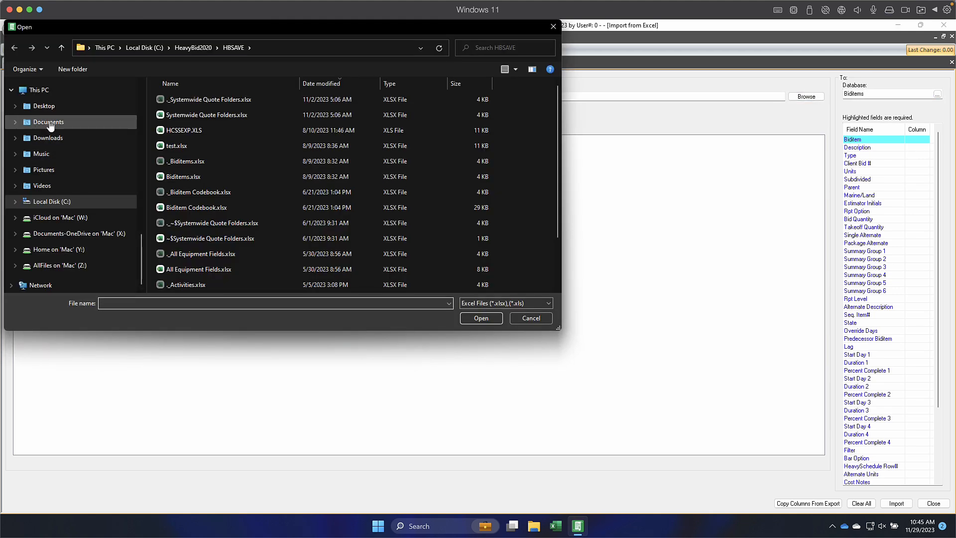
click(44, 106)
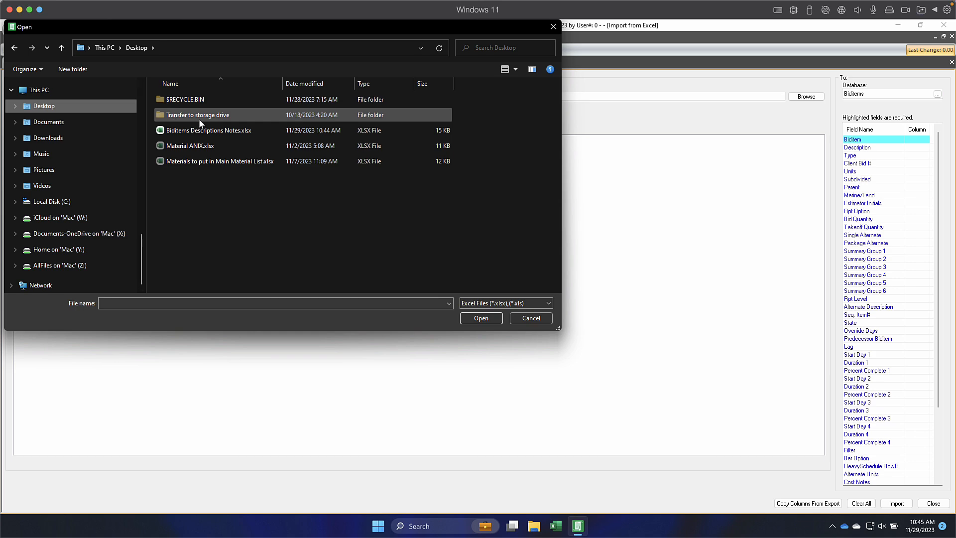
click(202, 132)
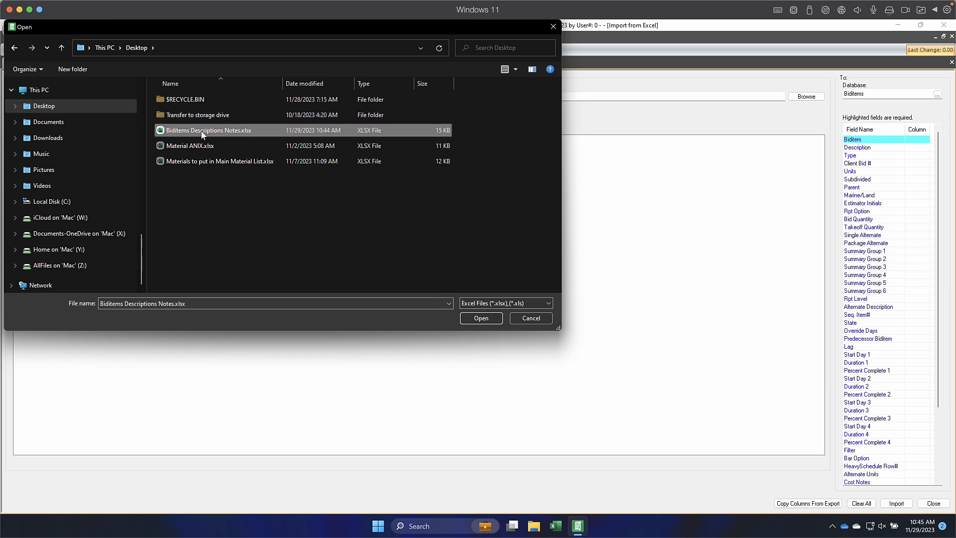
click(479, 317)
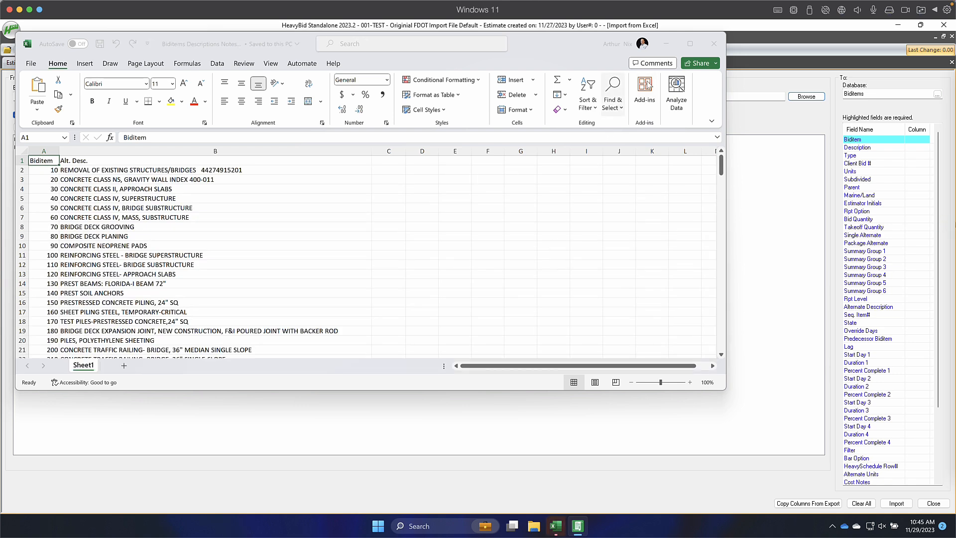
click(714, 45)
- Map the Biditem field to column A and the Cost Notes field to column B
click(925, 141)
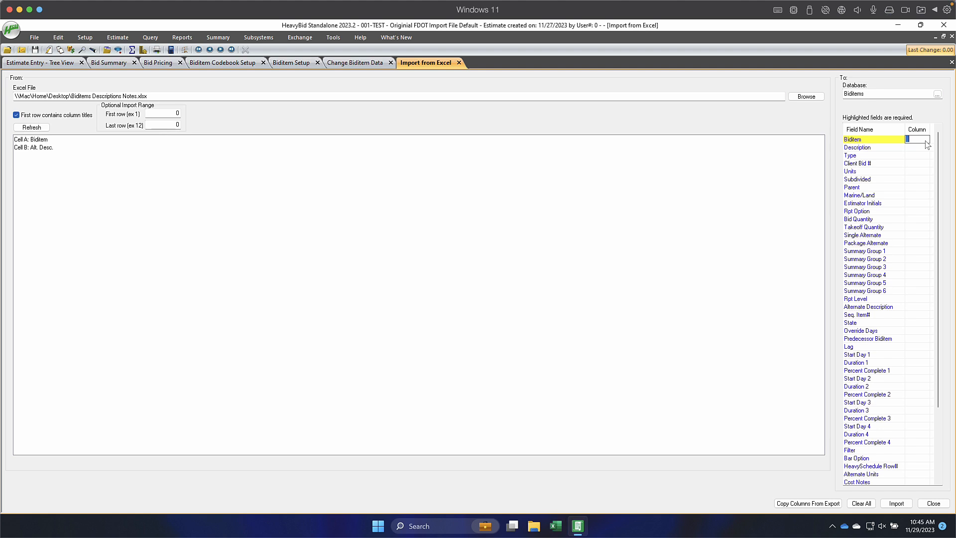
key(Down)
key(Down)
key(Down)
key(Down)
key(Down)
key(Down)
key(Down)
key(Down)
key(Down)
key(Down)
key(Down)
key(Down)
key(Down)
key(Down)
key(Down)
key(Down)
key(Down)
key(Down)
key(Down)
key(Down)
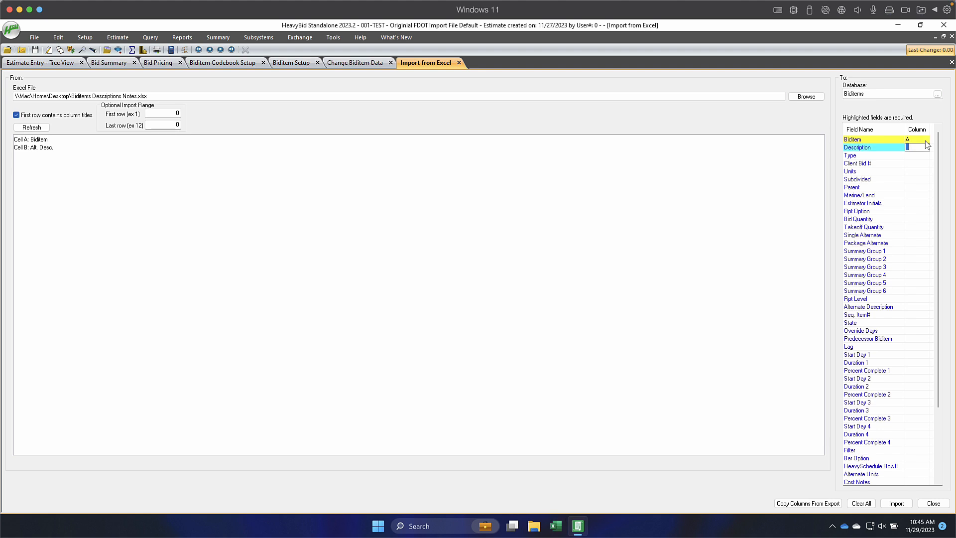
key(Down)
key(Down)
key(Down)
key(Down)
key(Down)
key(Down)
key(Down)
key(Down)
key(Down)
key(Down)
key(Down)
key(Down)
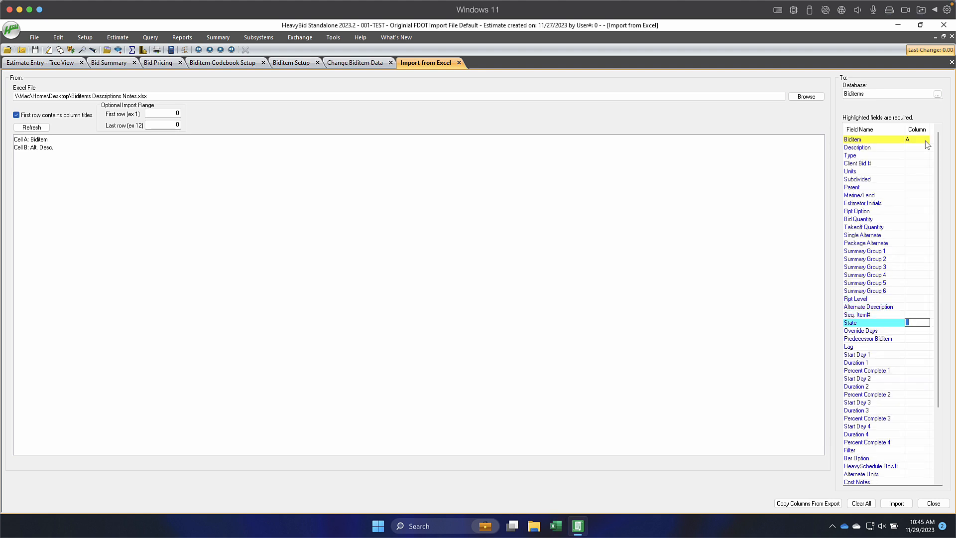
key(Down)
key(Down)
key(Down)
key(Down)
key(Down)
key(Down)
key(Down)
key(Down)
key(Down)
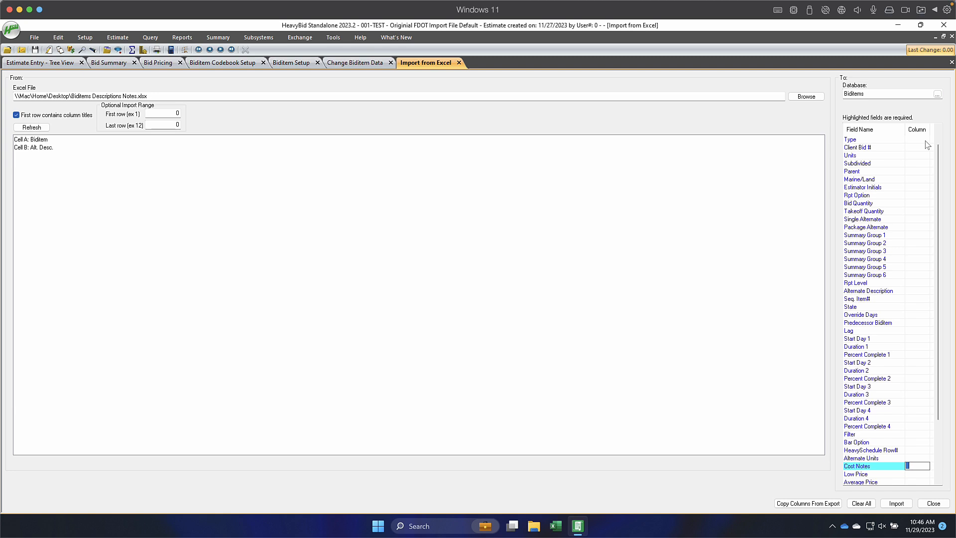
text(B)
key(Return)
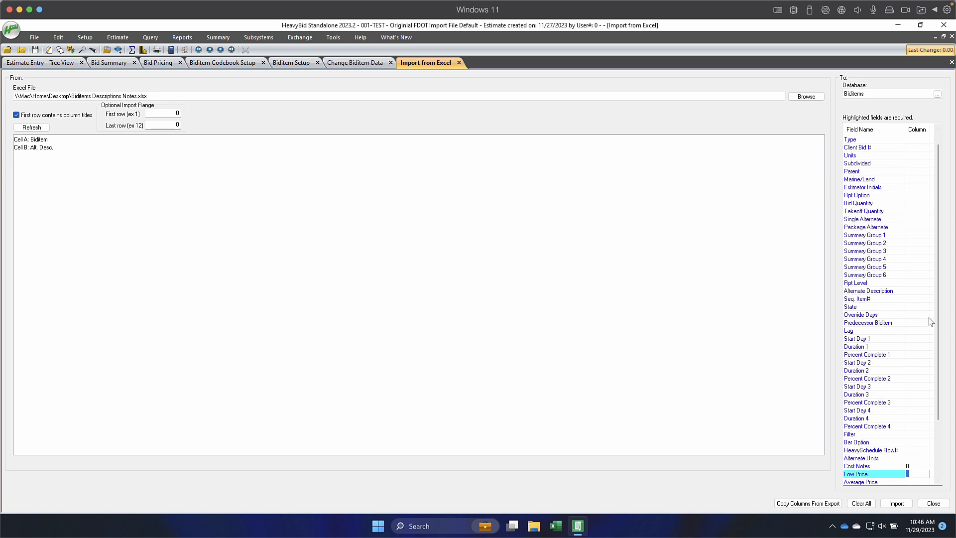
- Import the Excel data, replacing all existing biditem records, and run the bid summary
click(891, 503)
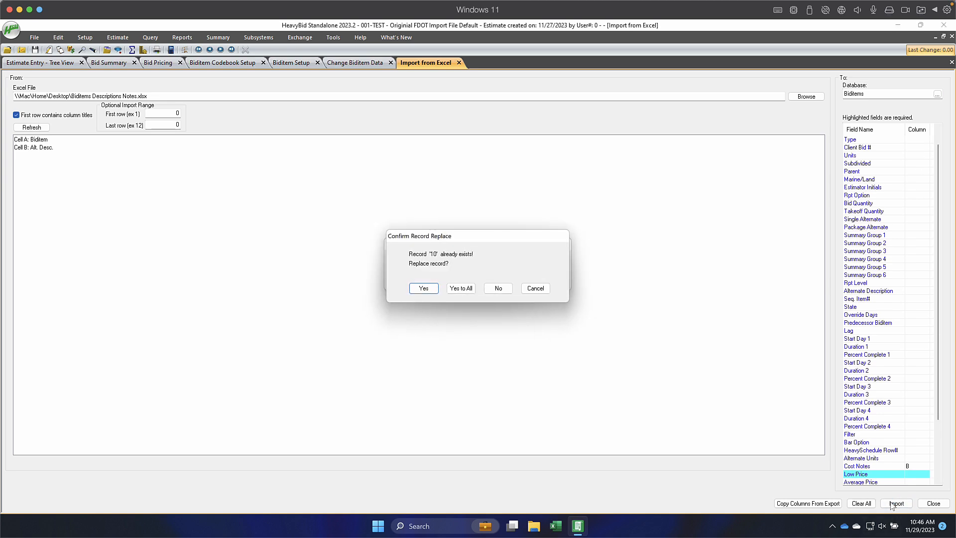
click(453, 287)
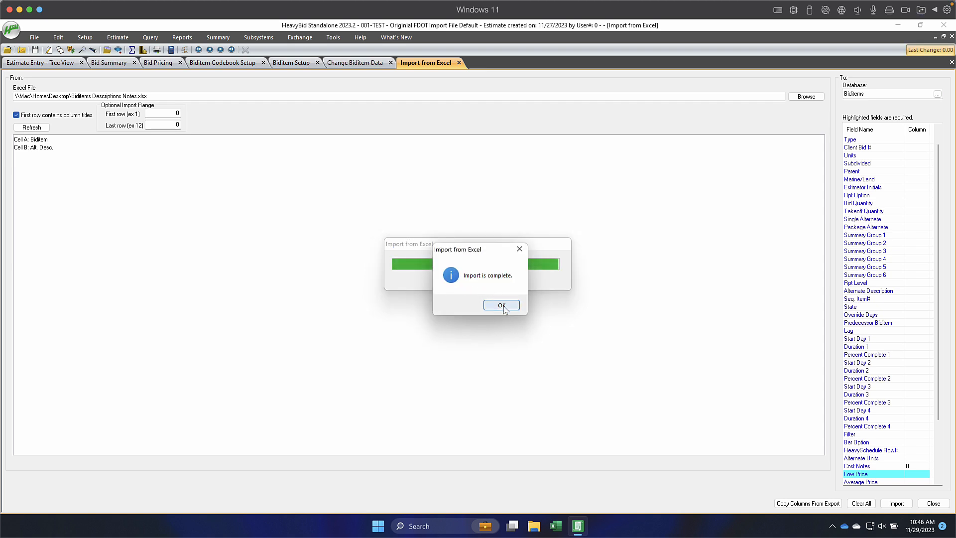
click(501, 305)
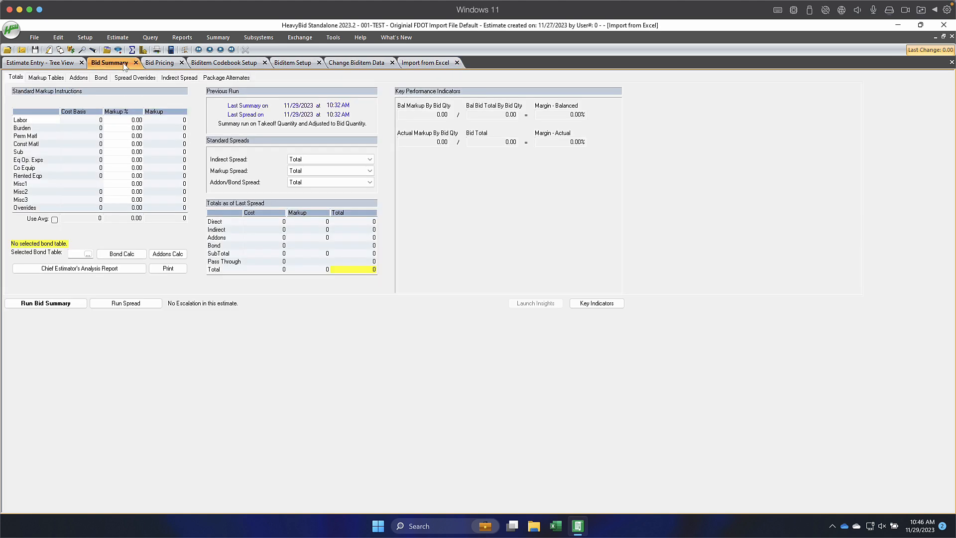
click(109, 63)
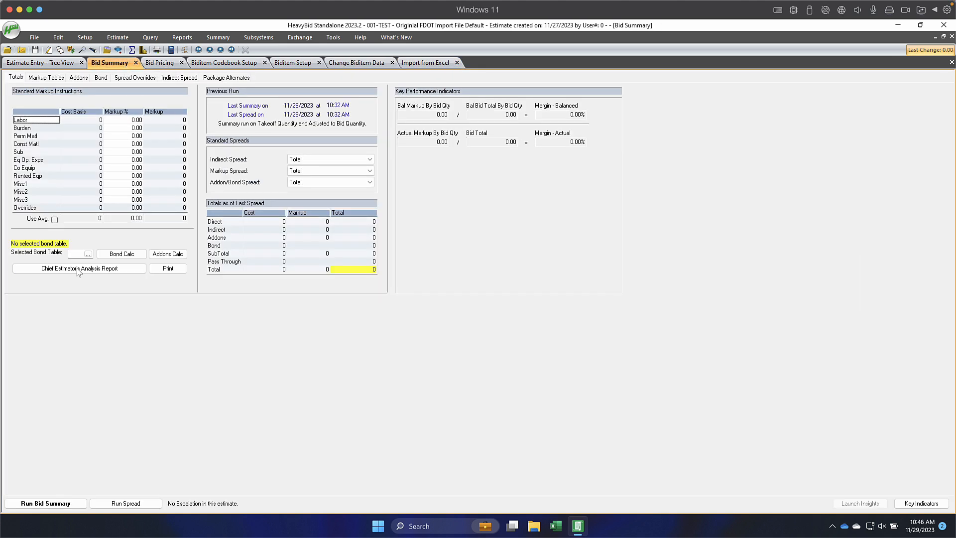
click(46, 503)
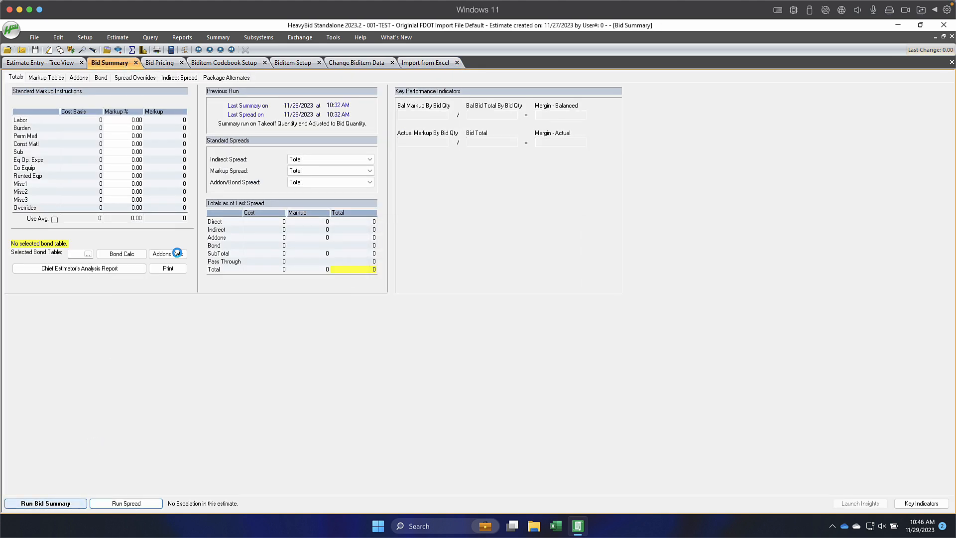
- Review the notes of biditem 180, BRIDGE DECK EXPANSION JOINT, in Bid Pricing to check its full description
click(159, 62)
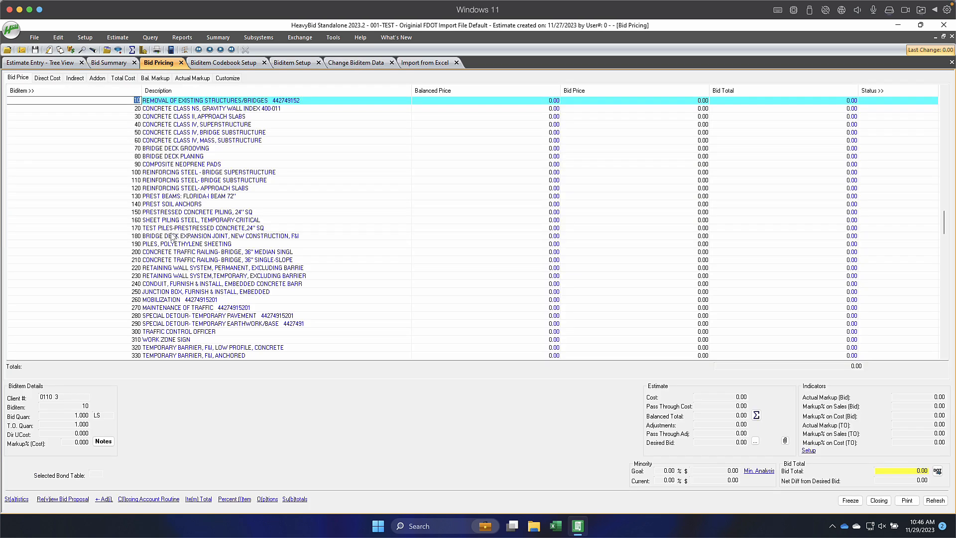
key(Down)
key(Down)
key(Down)
key(Down)
key(Down)
key(Down)
key(Down)
key(Down)
key(Down)
key(Down)
key(Down)
key(Down)
key(Down)
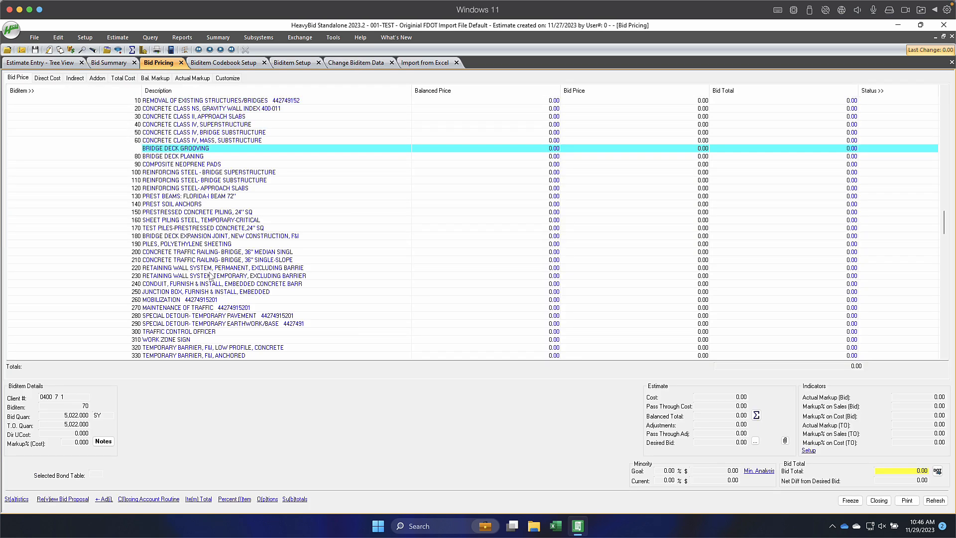
key(Down)
key(Down)
key(Down)
key(Down)
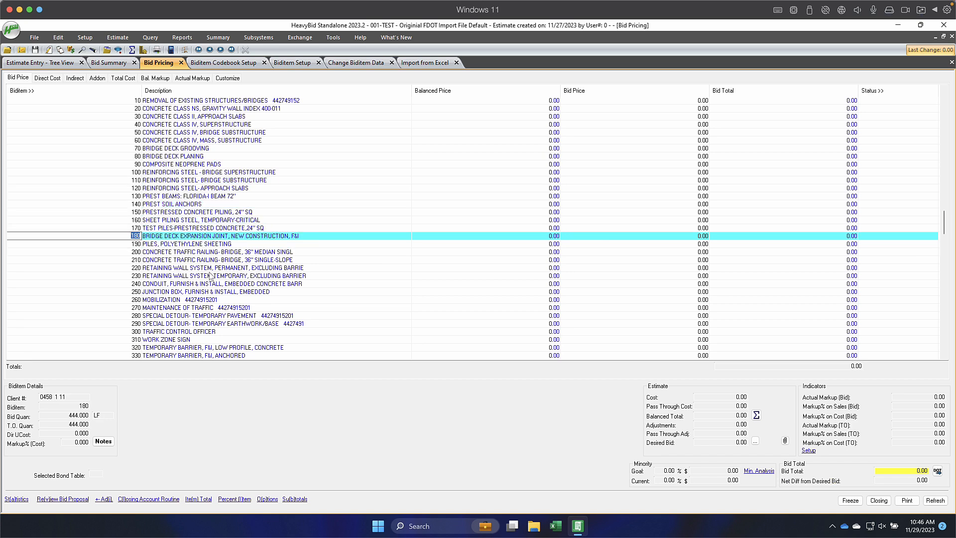
click(108, 444)
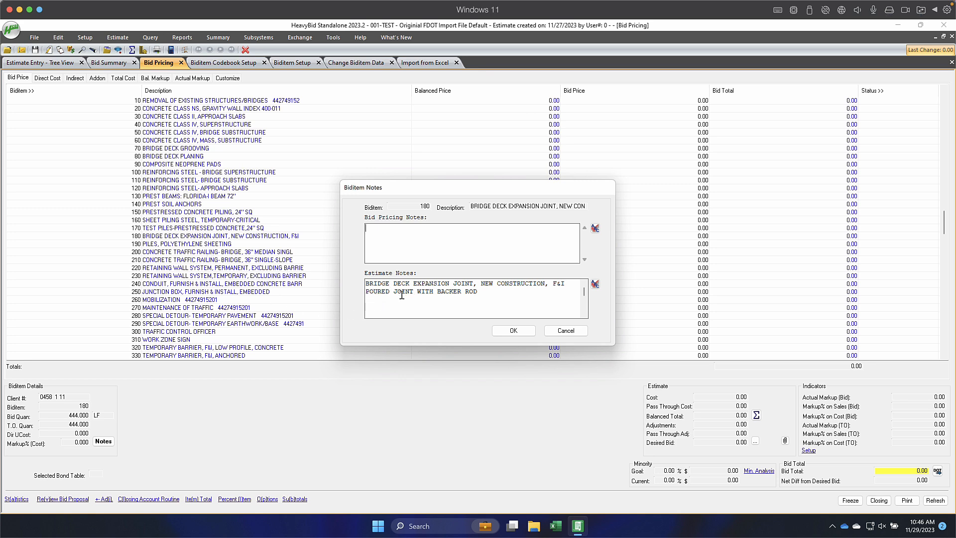
click(513, 331)
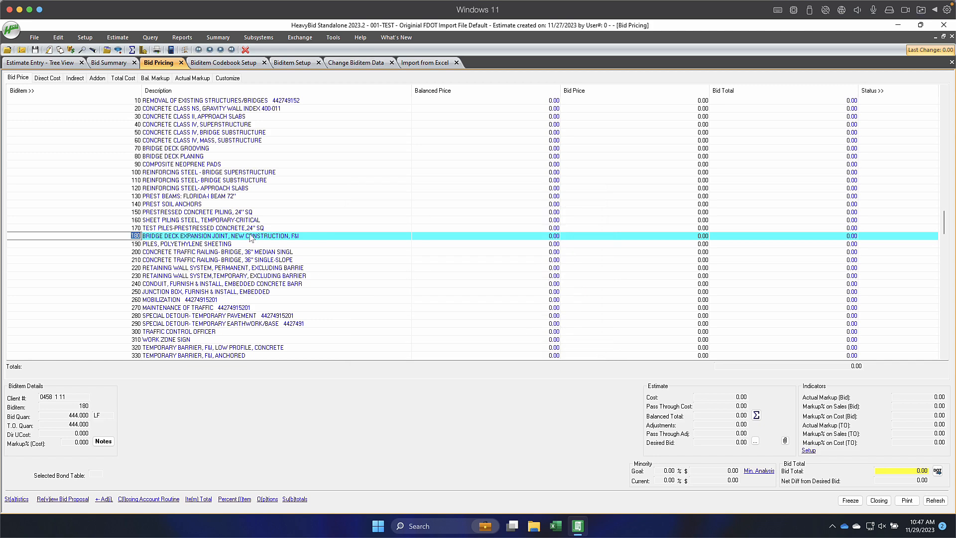
- Set Estimate Entry to show Alternate descriptions in its entry views, and check biditems 70 and 190 in the tree
click(44, 63)
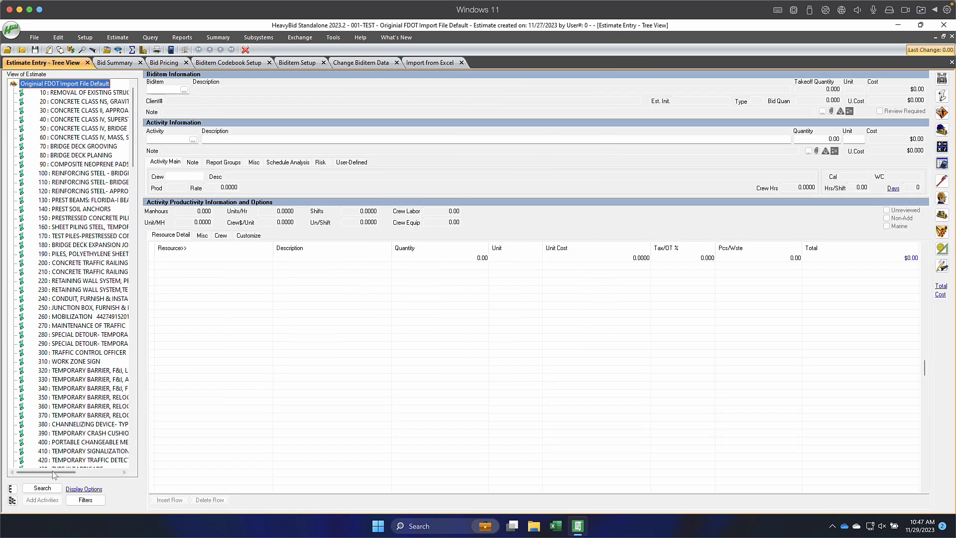
click(73, 491)
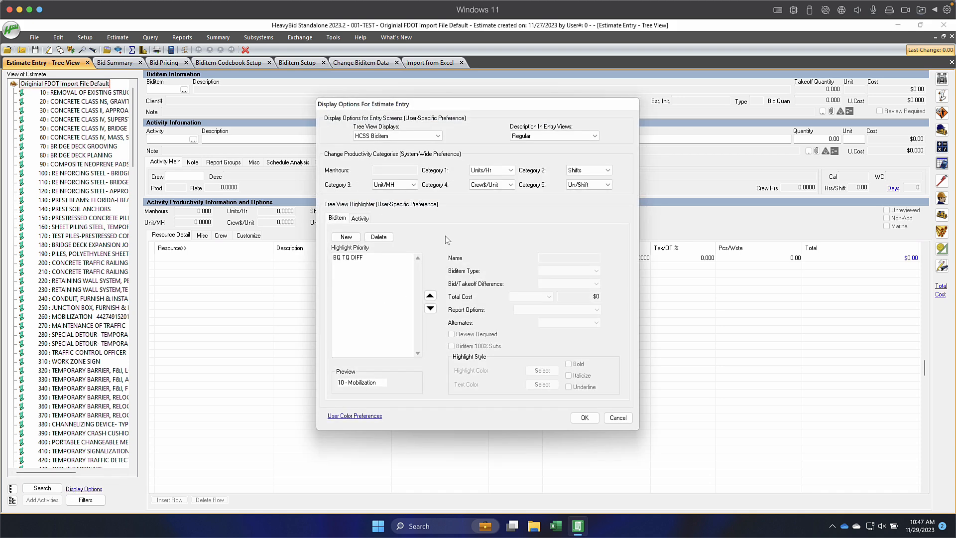
click(527, 137)
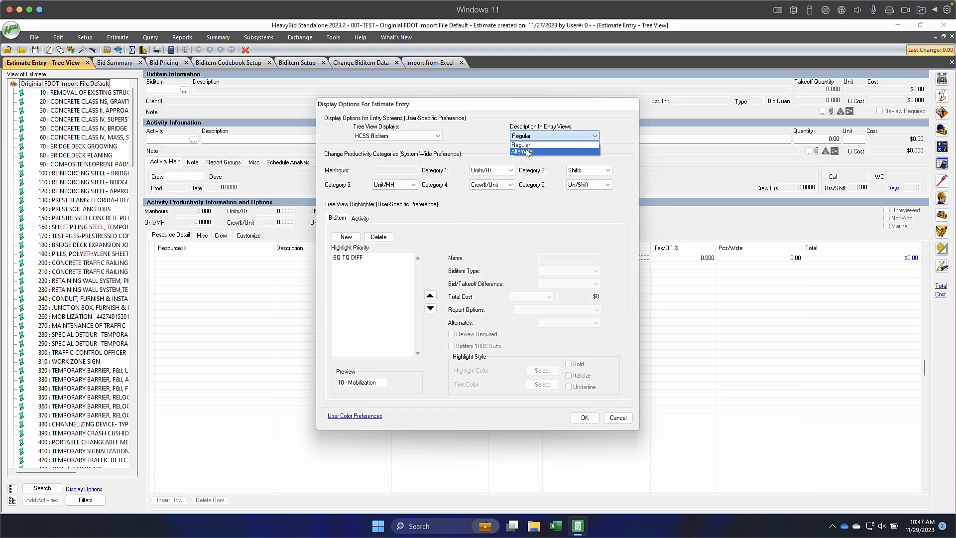
click(529, 148)
click(582, 418)
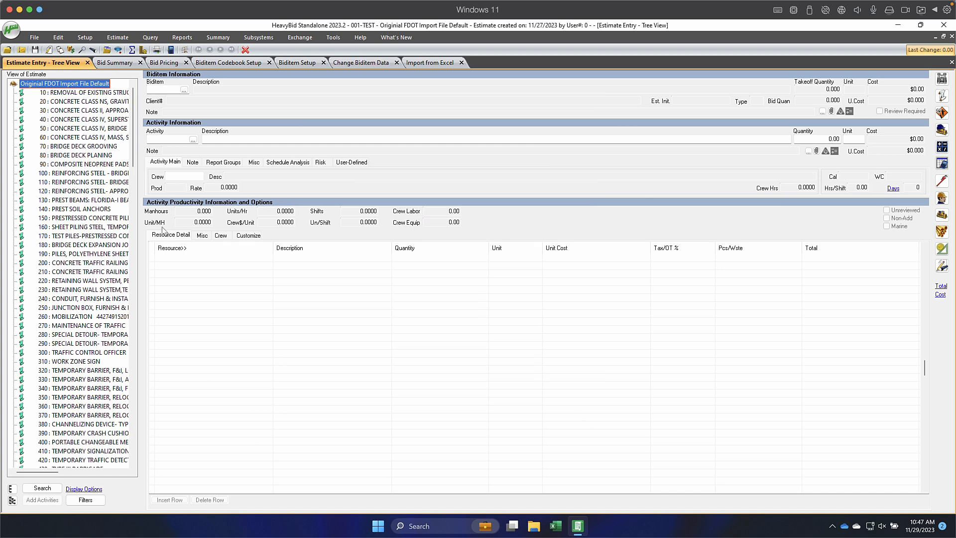
click(79, 145)
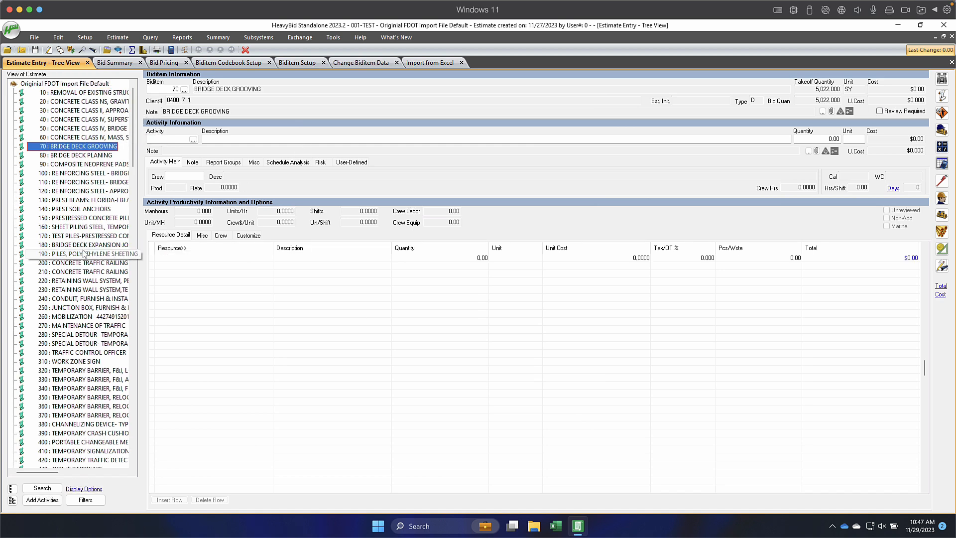
click(86, 254)
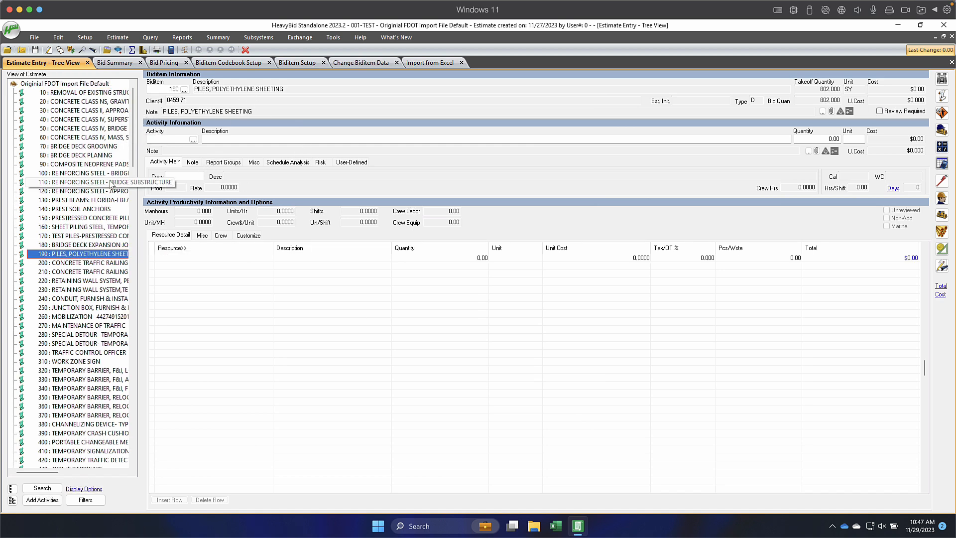
- Review the notes of biditem 240, CONDUIT, FURNISH & INSTALL, in Bid Pricing and close them without changes
click(158, 63)
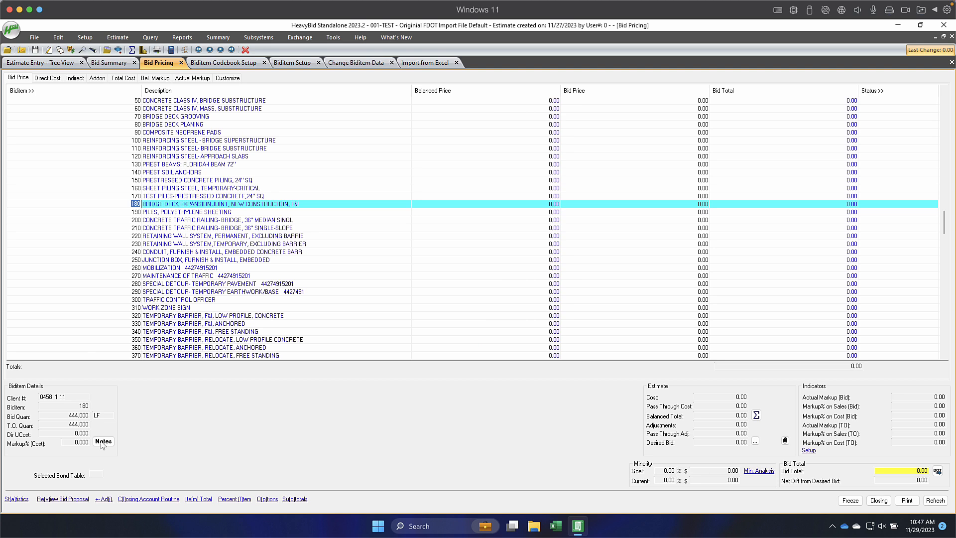
click(194, 323)
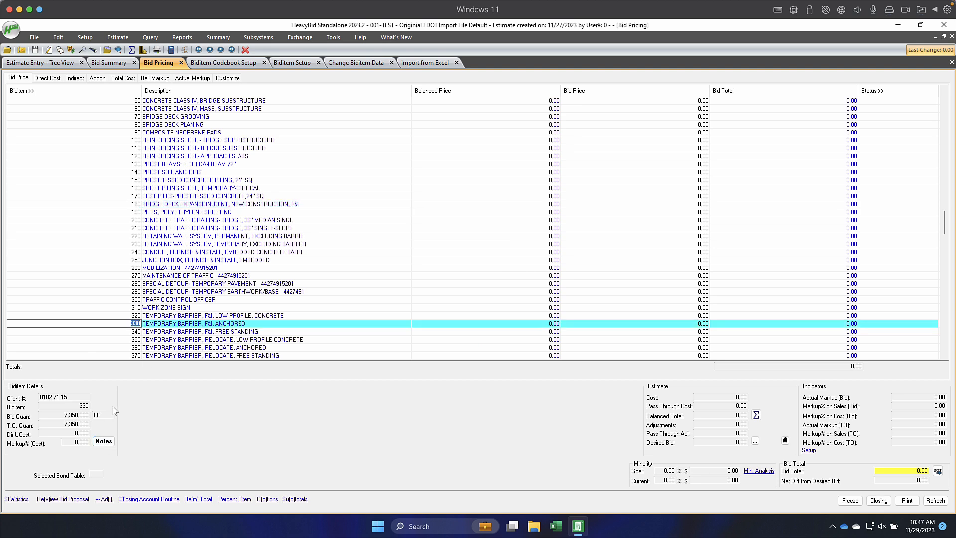
click(269, 244)
click(272, 251)
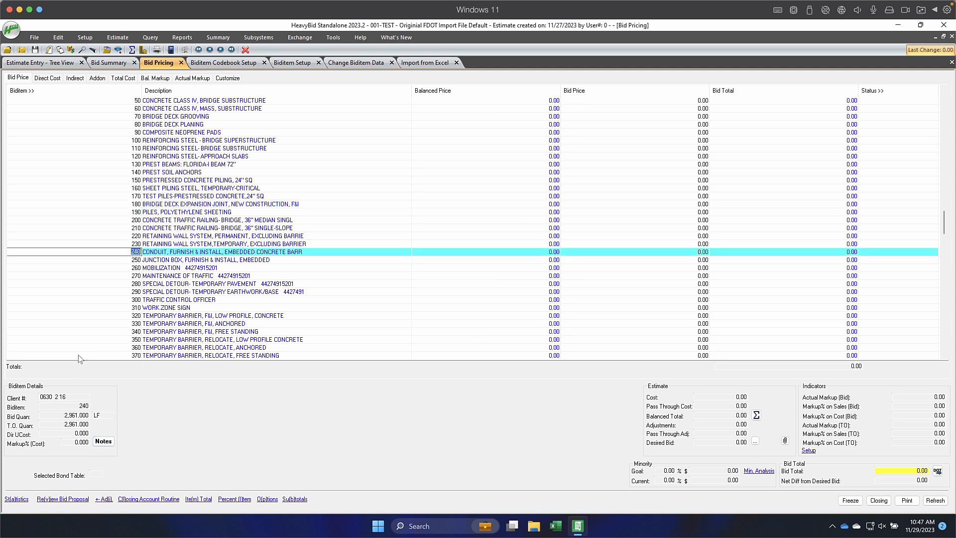
click(103, 441)
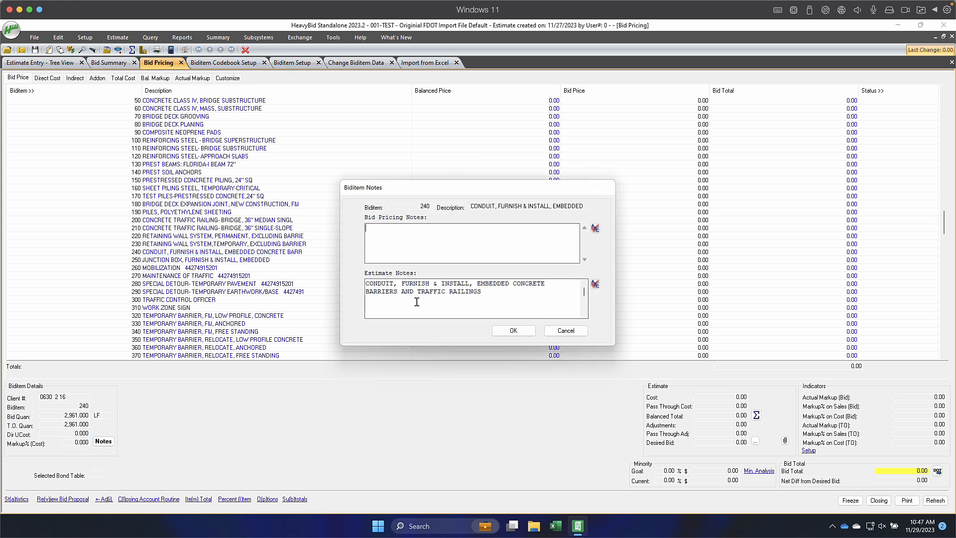
click(570, 332)
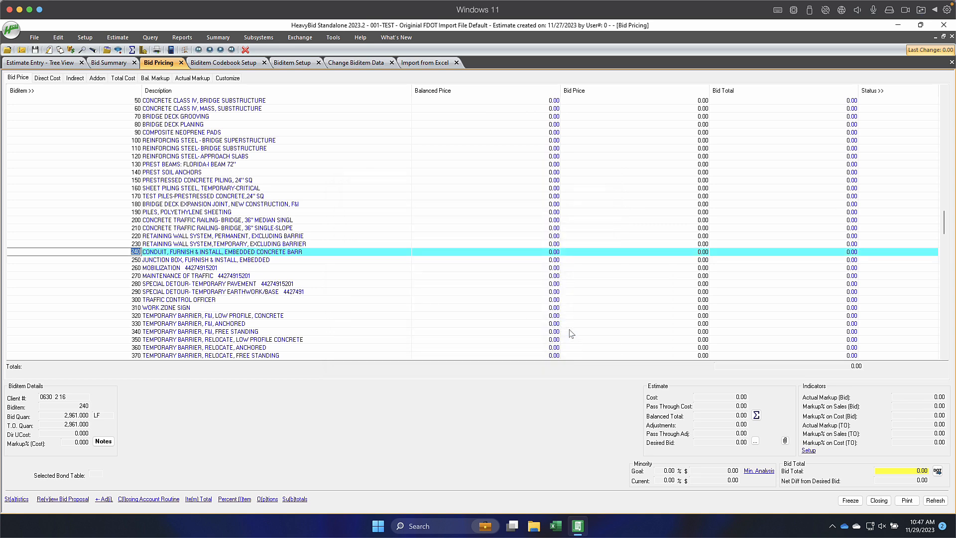